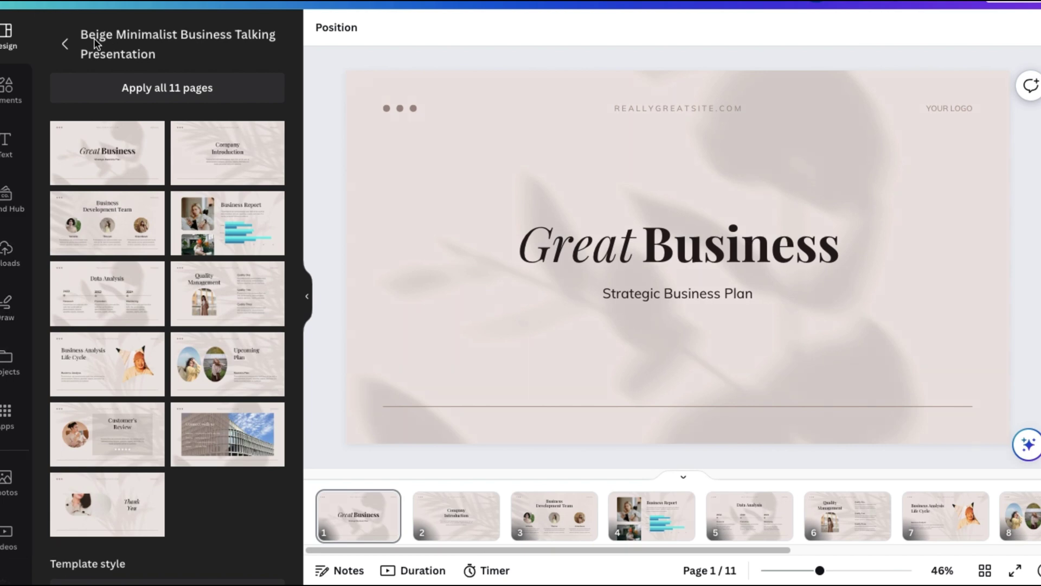
Return to the full presentation templates list and scroll through it
left_click(65, 43)
scroll(195, 244, "down", 3)
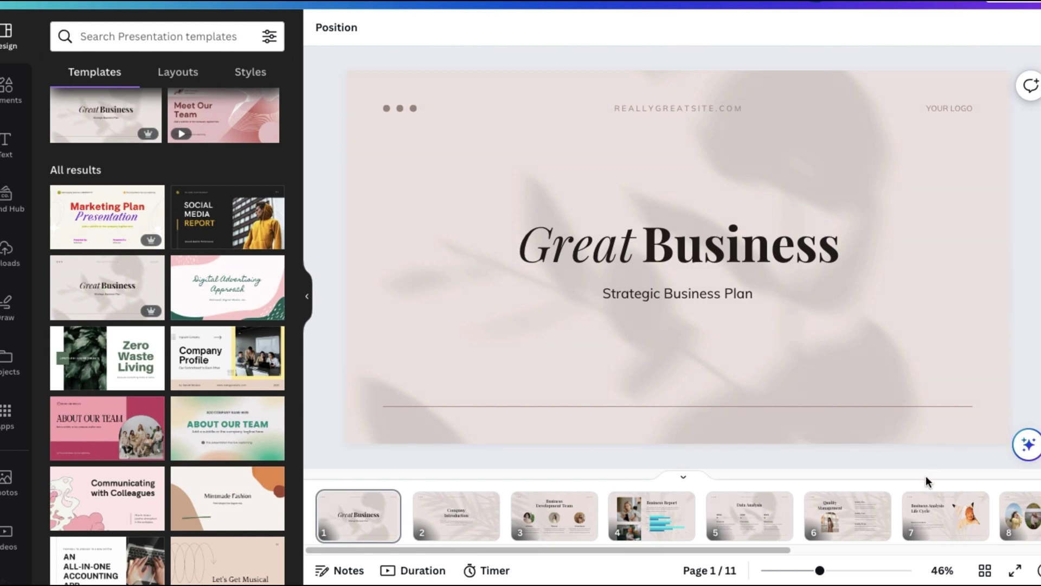
Switch to Grid view and select all 11 slides of the presentation
left_click(985, 578)
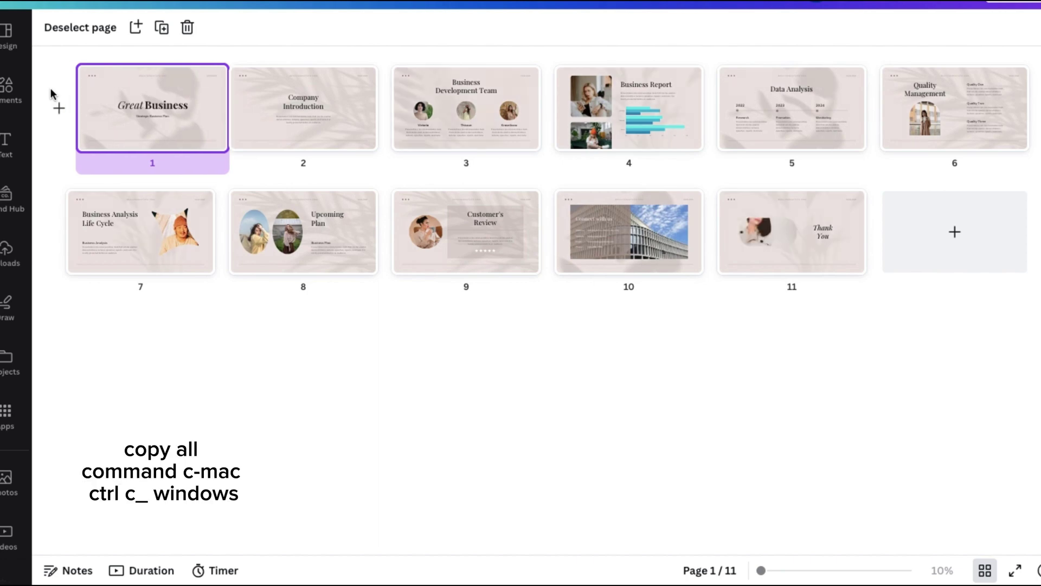
left_click_drag(32, 10, 899, 304)
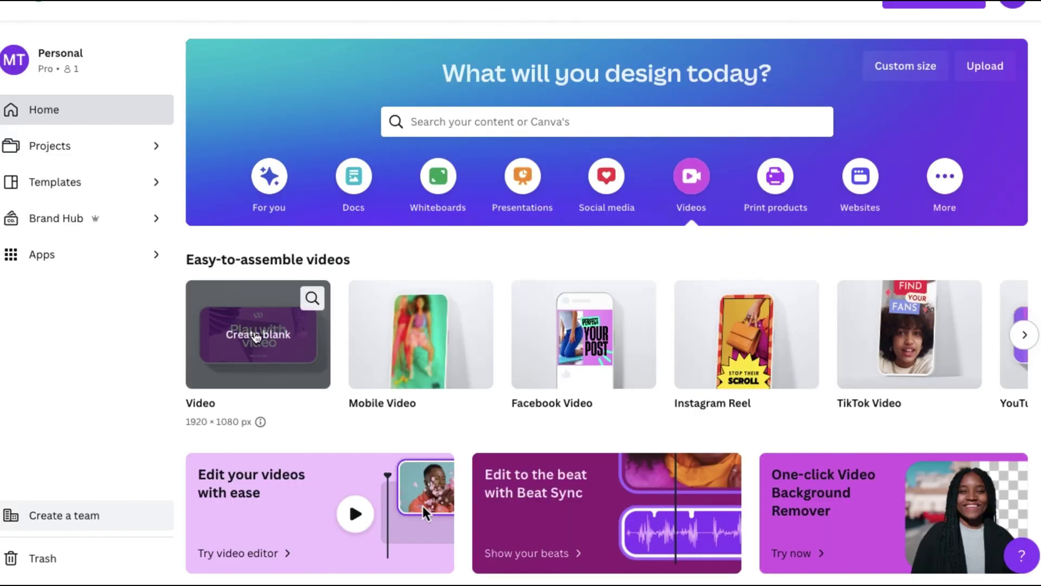
Create a blank Video (1920 × 1080) design from the Videos category
left_click(260, 346)
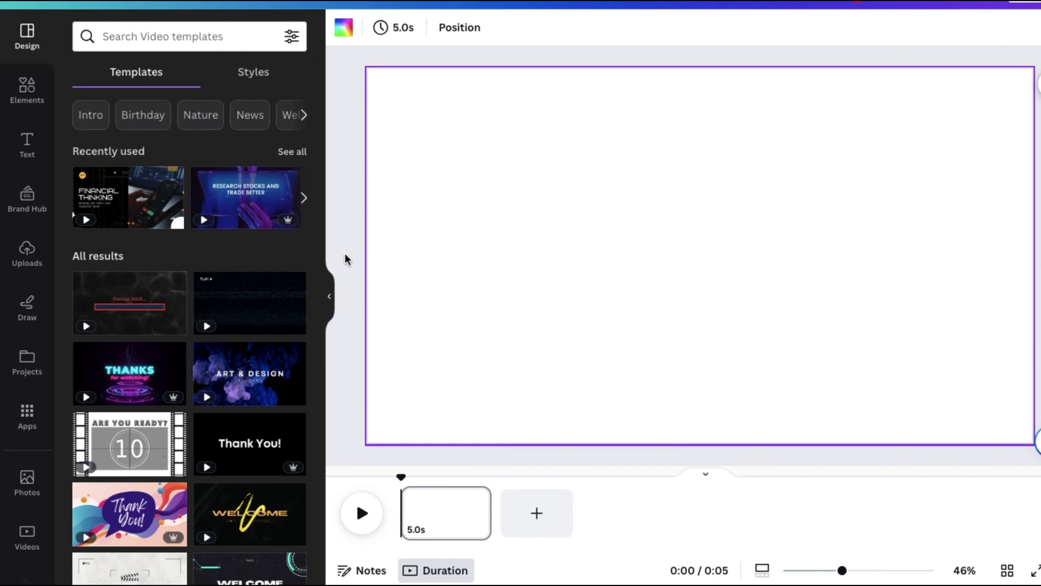
Paste the copied presentation slides into the video timeline
key("ctrl+v")
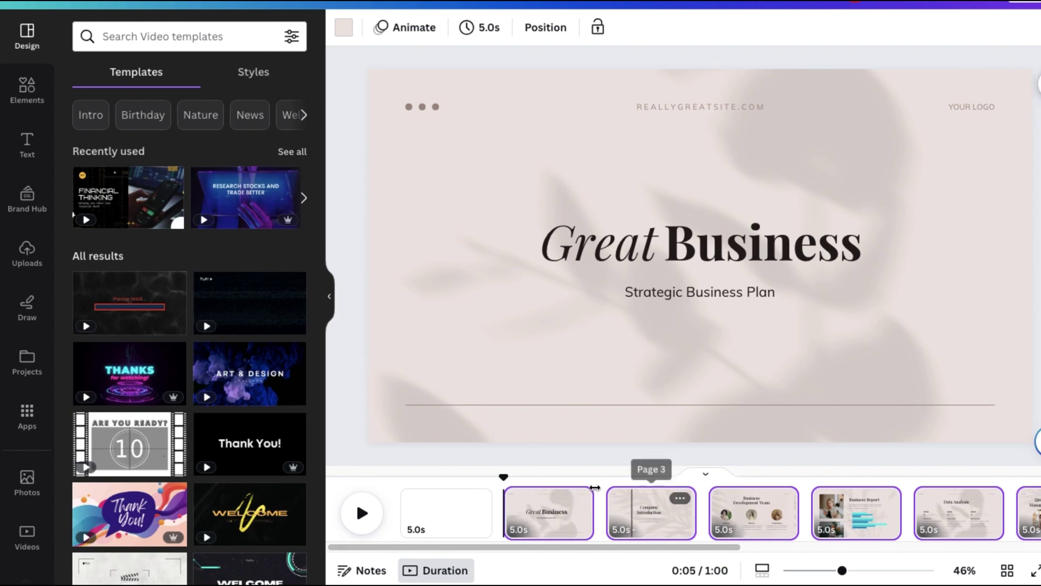
left_click_drag(504, 477, 998, 470)
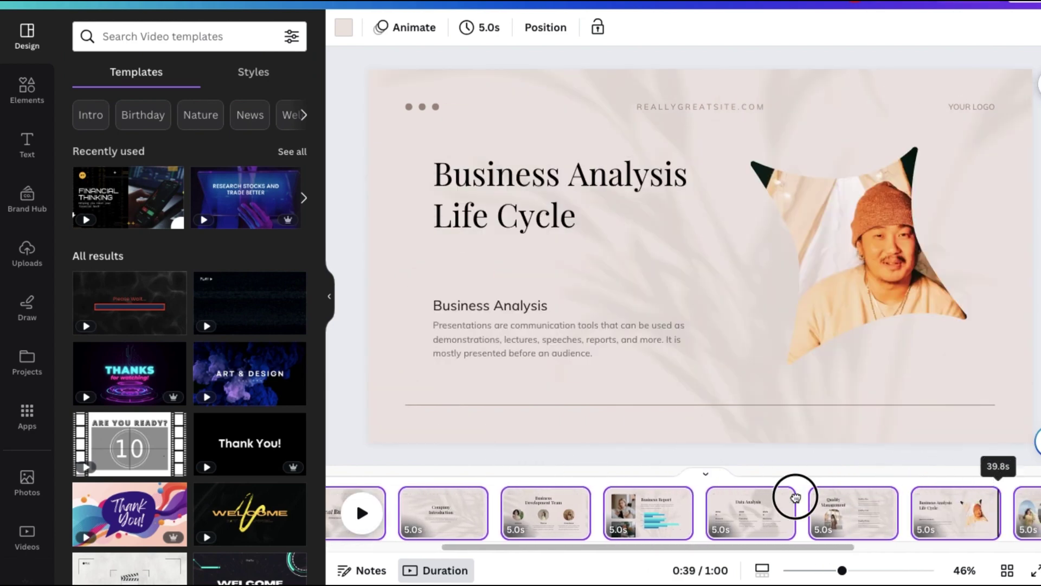
left_click_drag(795, 497, 402, 507)
Delete the blank first page so the video runs 0:55
left_click(446, 517)
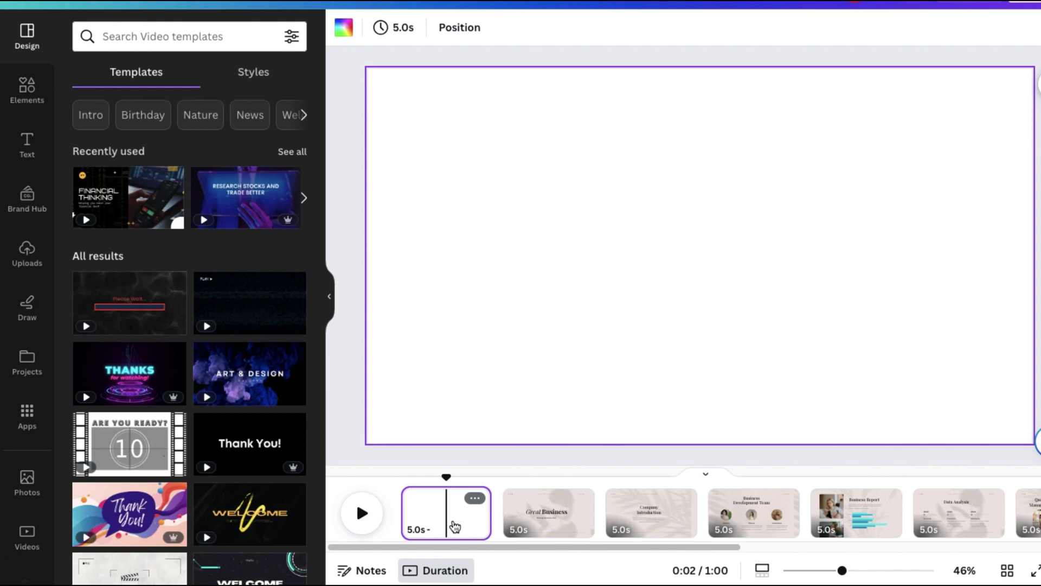
left_click(475, 498)
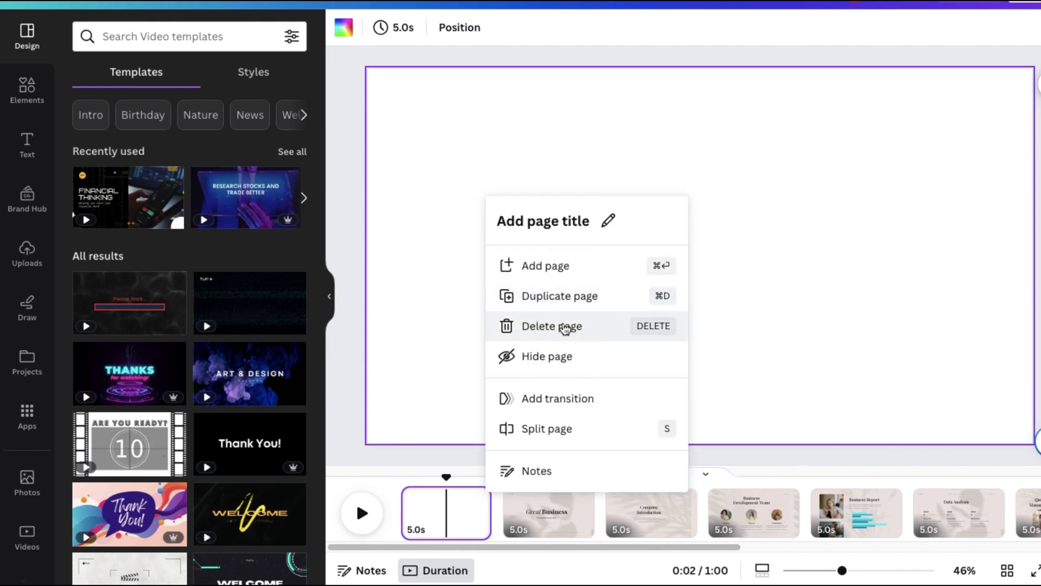
left_click(566, 327)
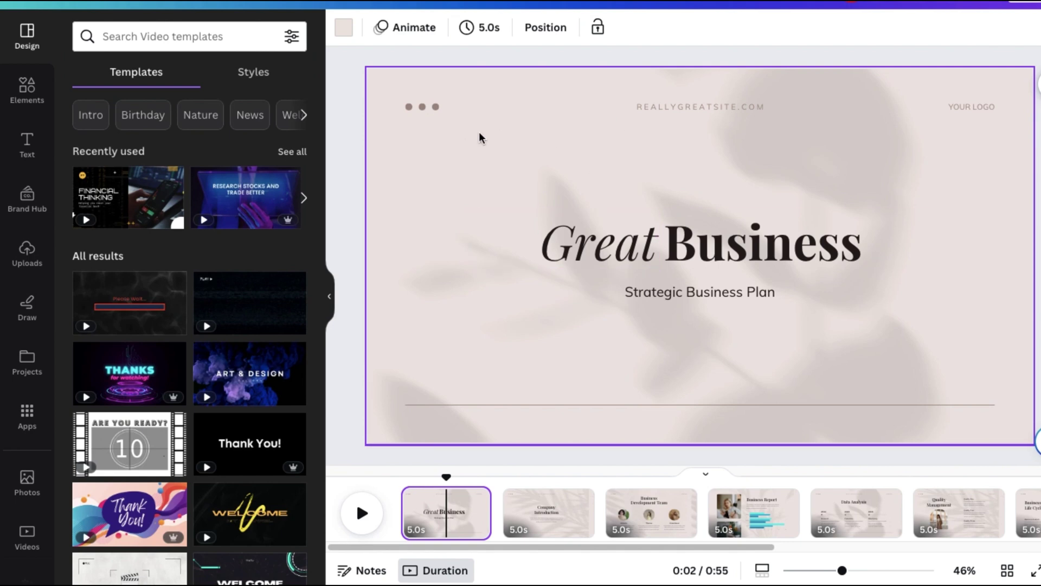
left_click_drag(446, 478, 401, 478)
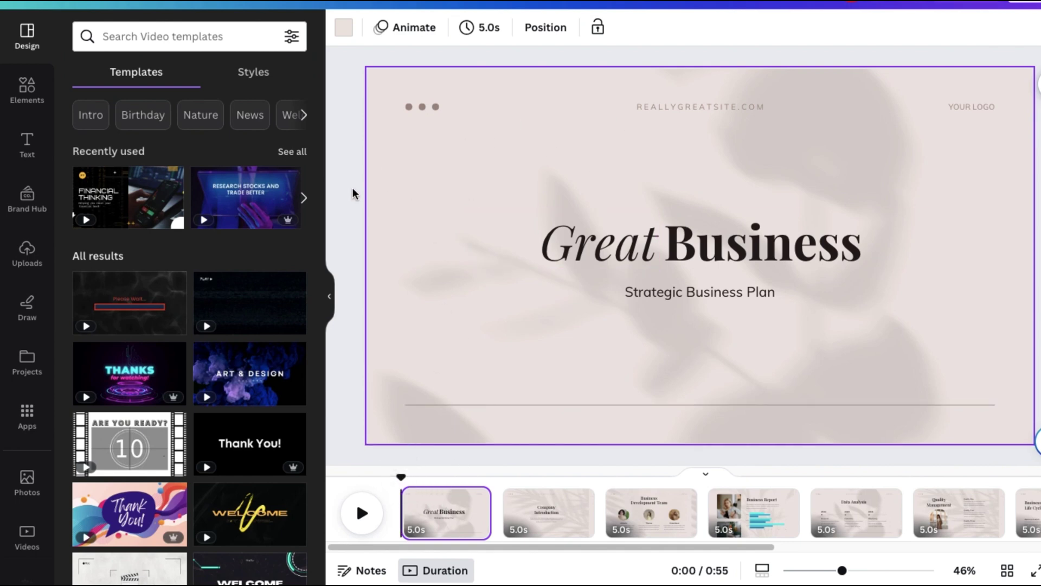
Add the Joyful, Feel Good, Upbeat and Hillside tracks from the stock audio library
left_click(25, 96)
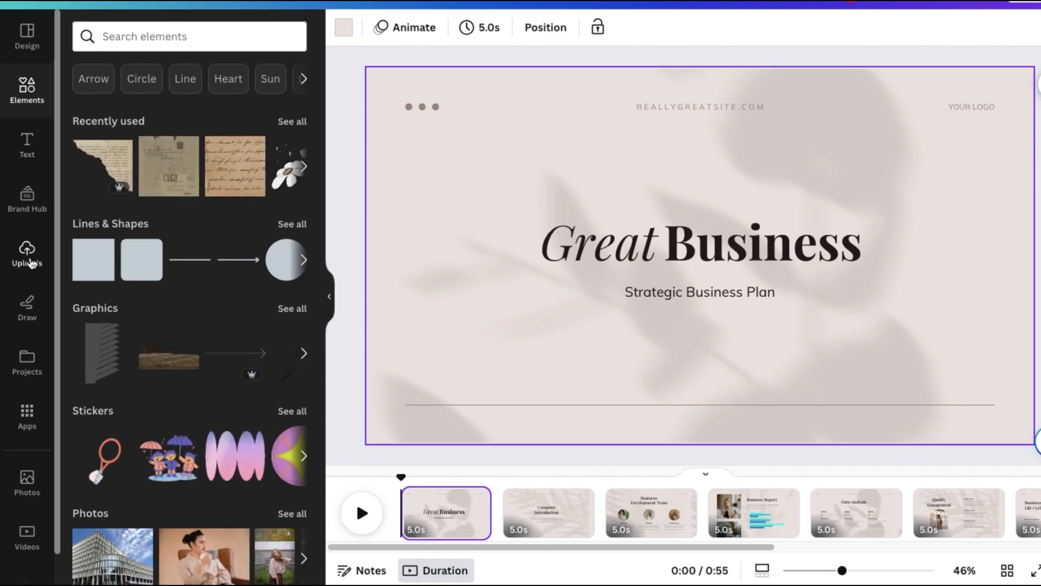
left_click(25, 256)
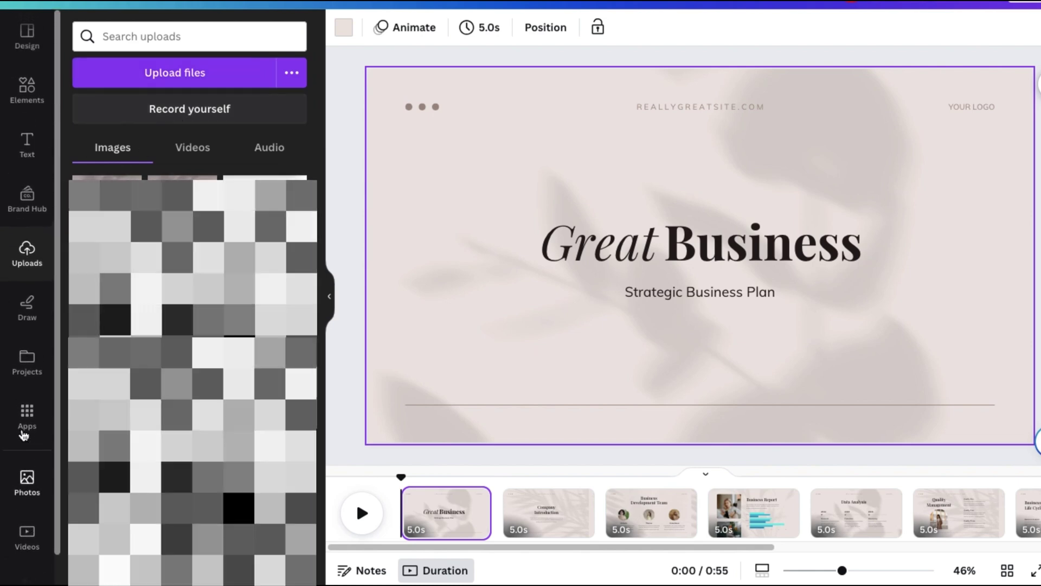
scroll(11, 452, "down", 1)
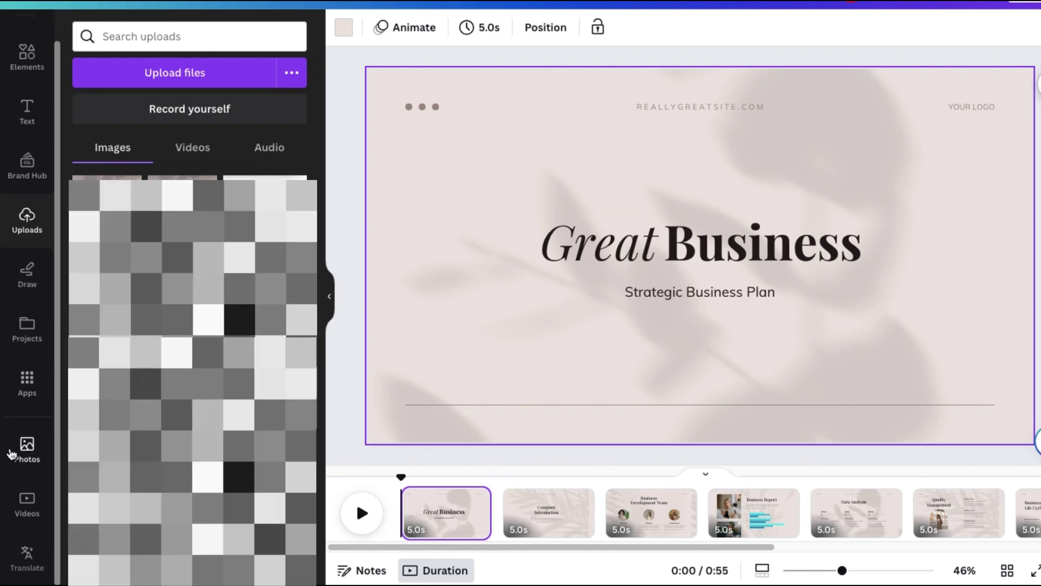
left_click(27, 382)
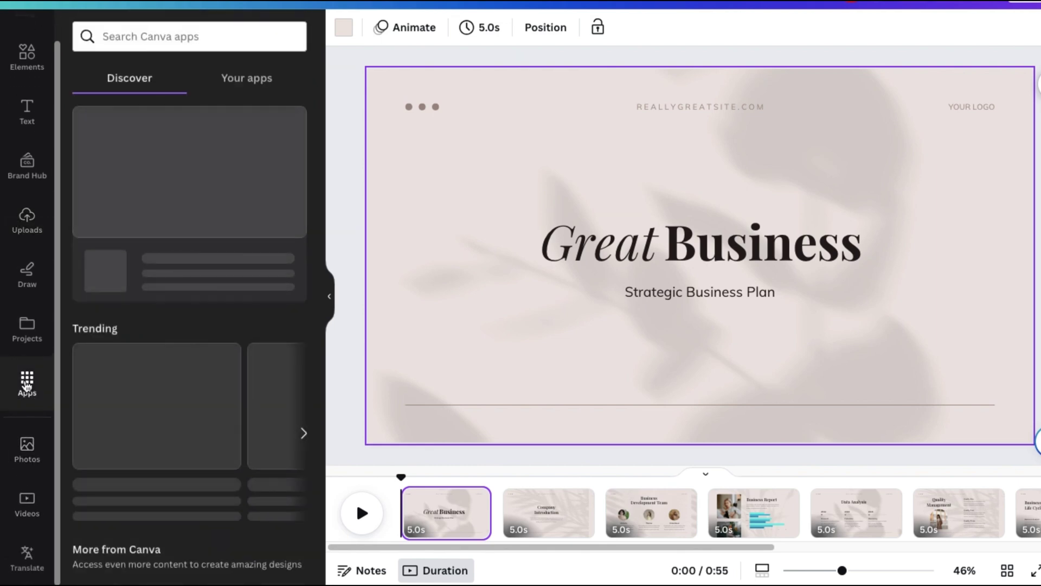
scroll(136, 357, "down", 5)
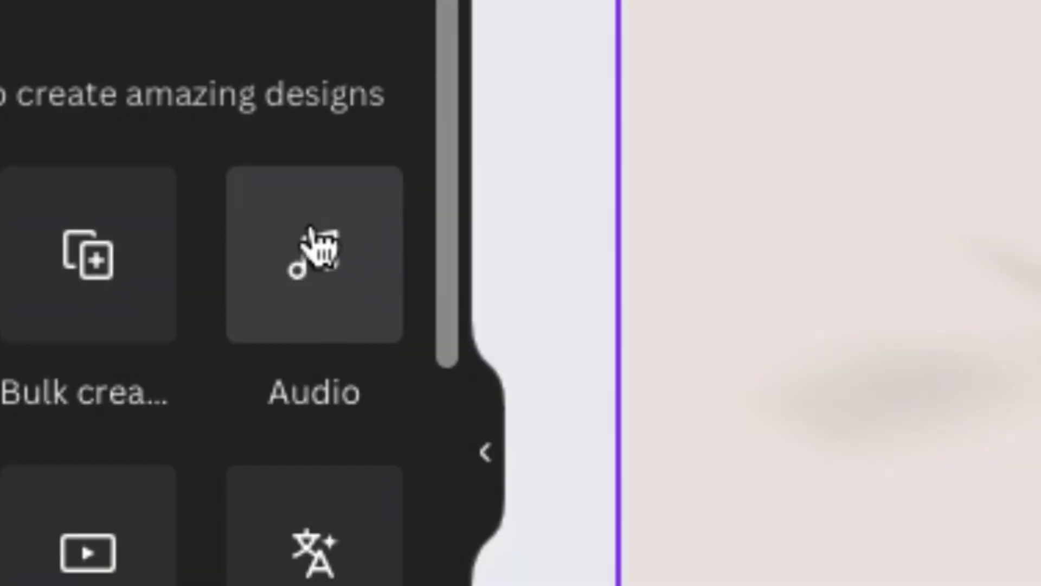
left_click(315, 255)
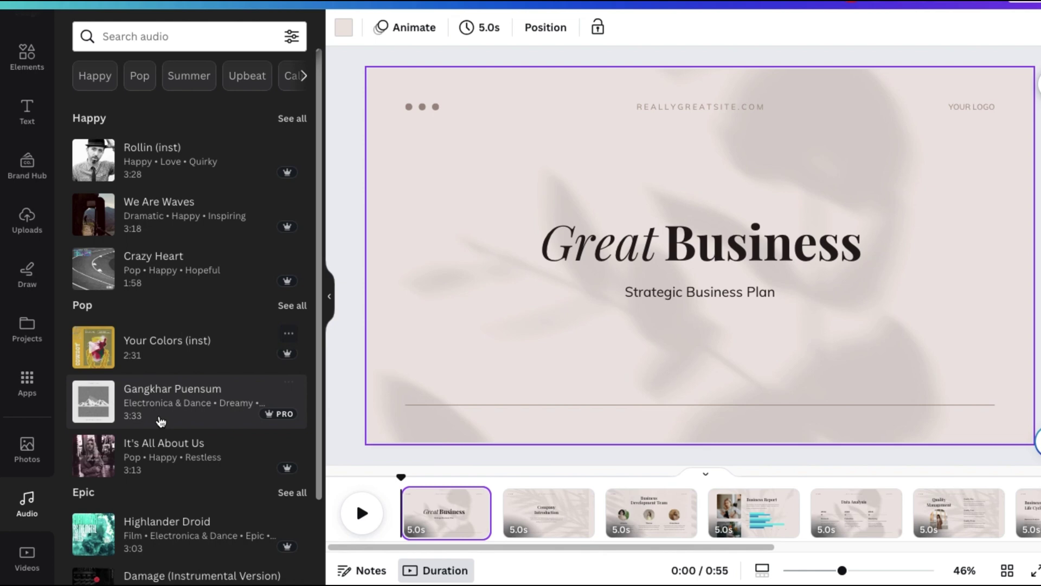
scroll(160, 421, "down", 6)
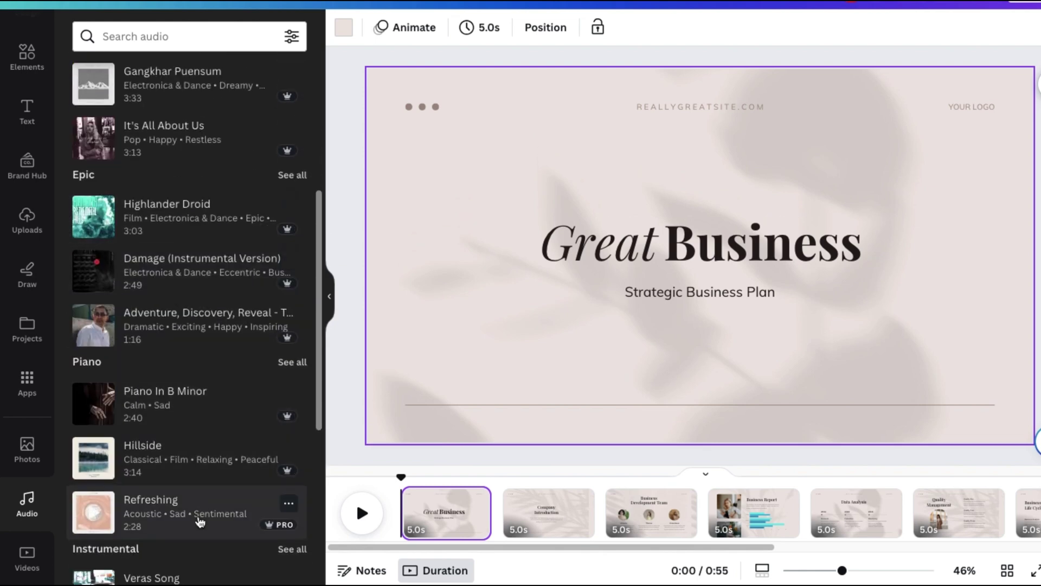
scroll(199, 521, "down", 6)
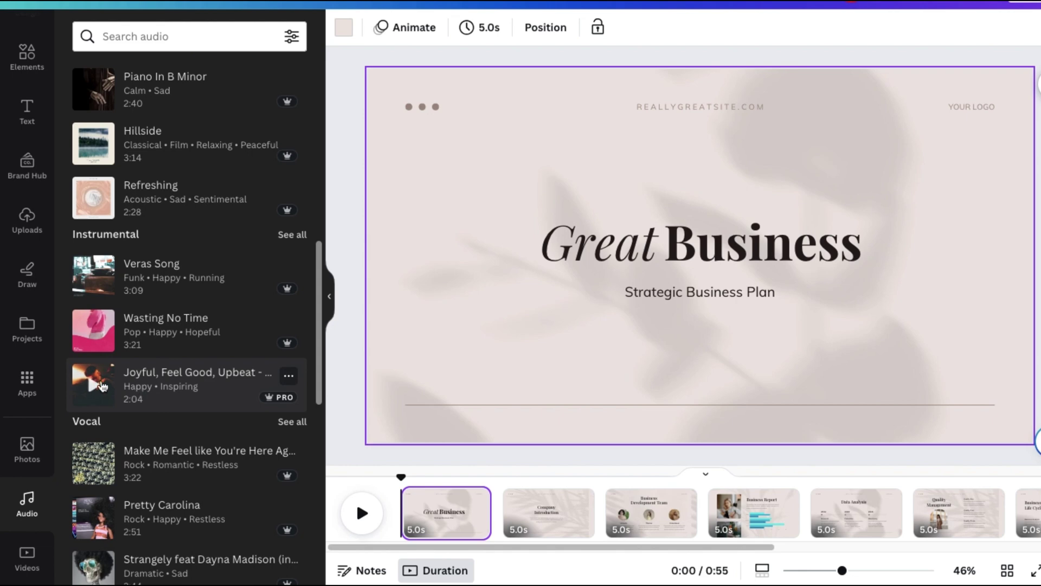
left_click(170, 389)
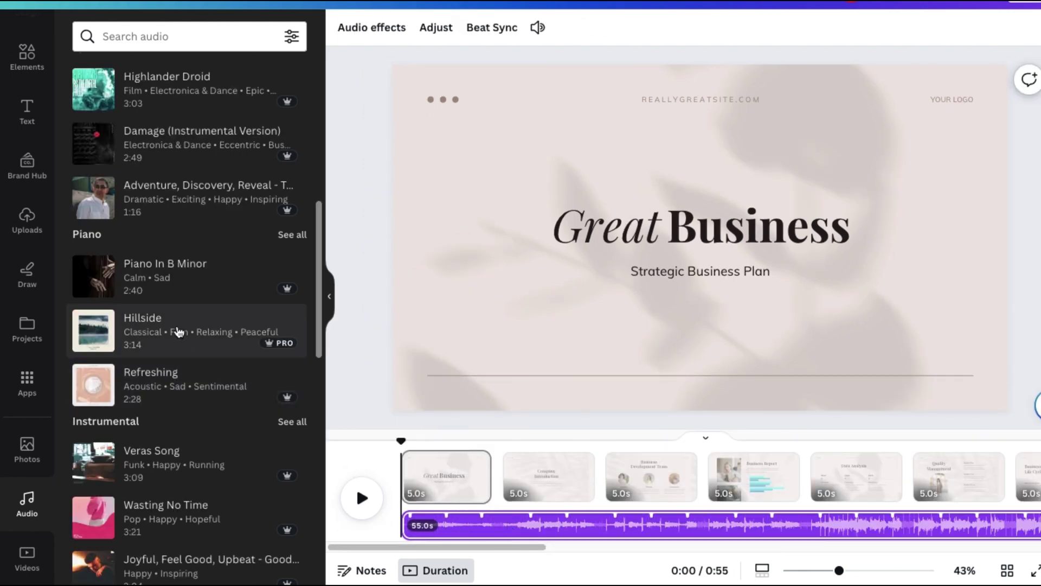
left_click(178, 331)
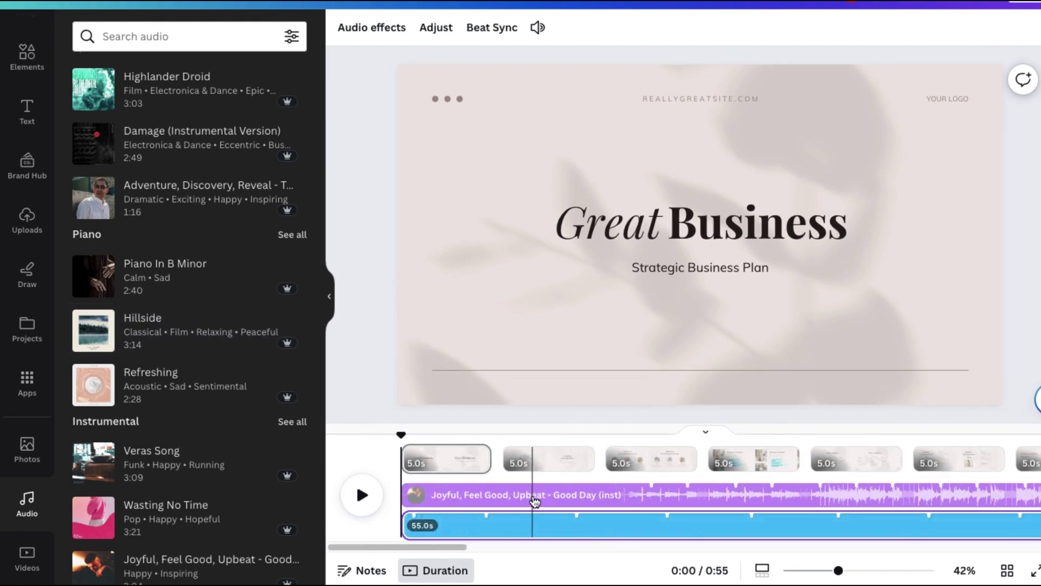
Delete the Joyful and Hillside stock audio tracks from the timeline
left_click(535, 499)
key("Delete")
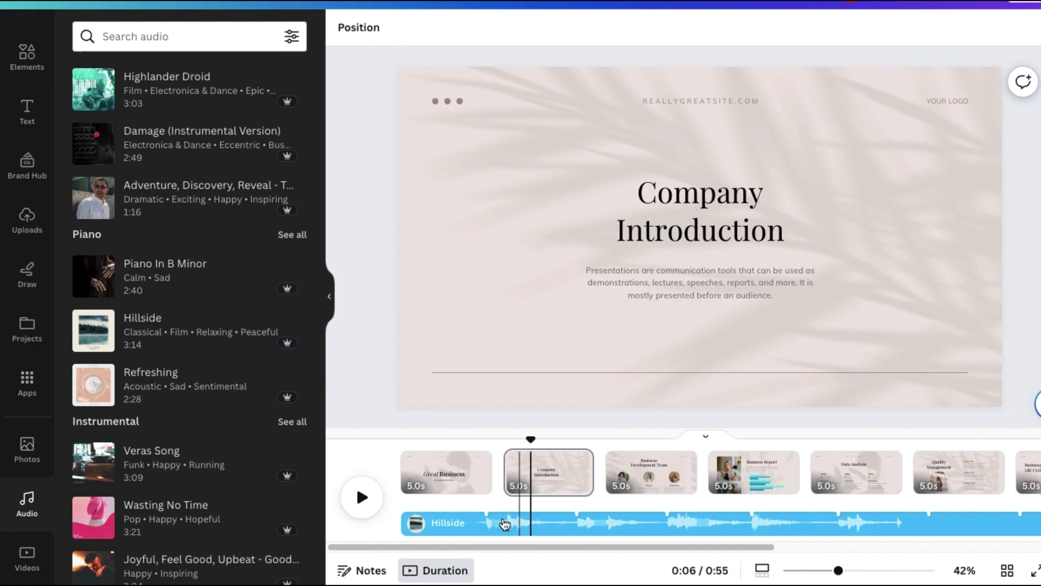
key("Delete")
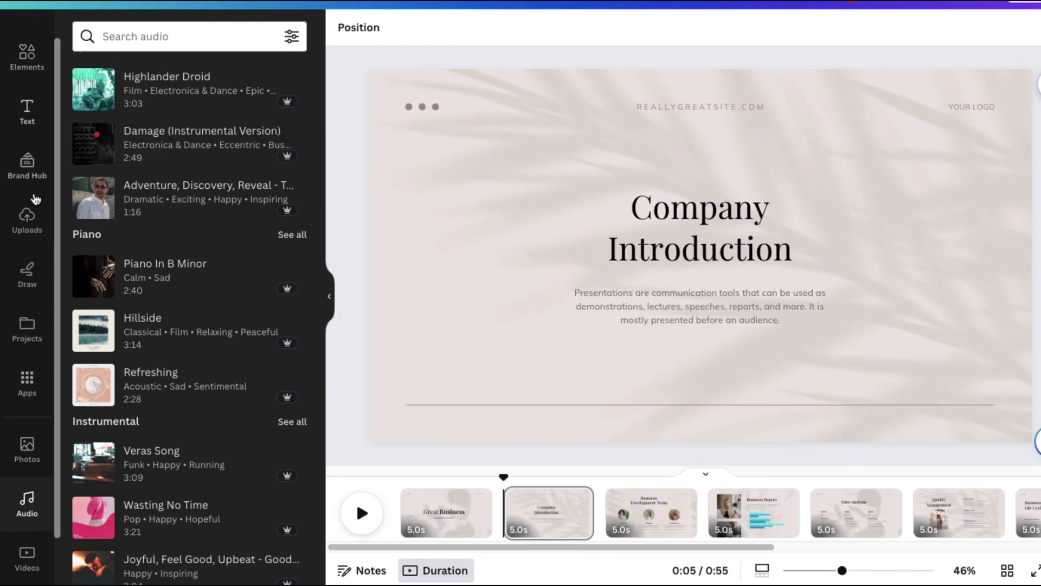
Add the uploaded Upbeat Event Travel Corporate track, starting at 0:00 and spanning 55.0s
left_click(31, 209)
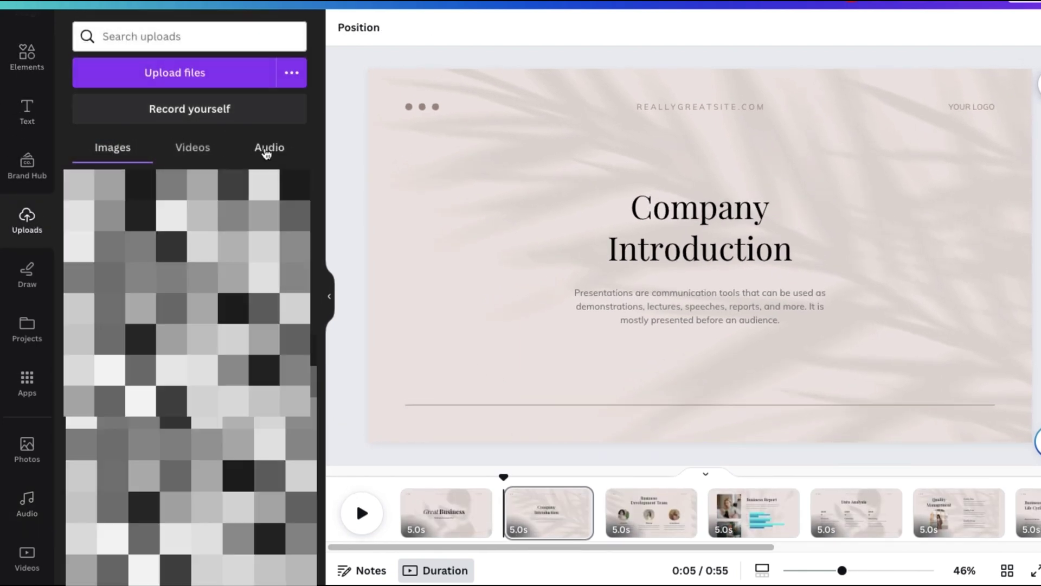
left_click(271, 148)
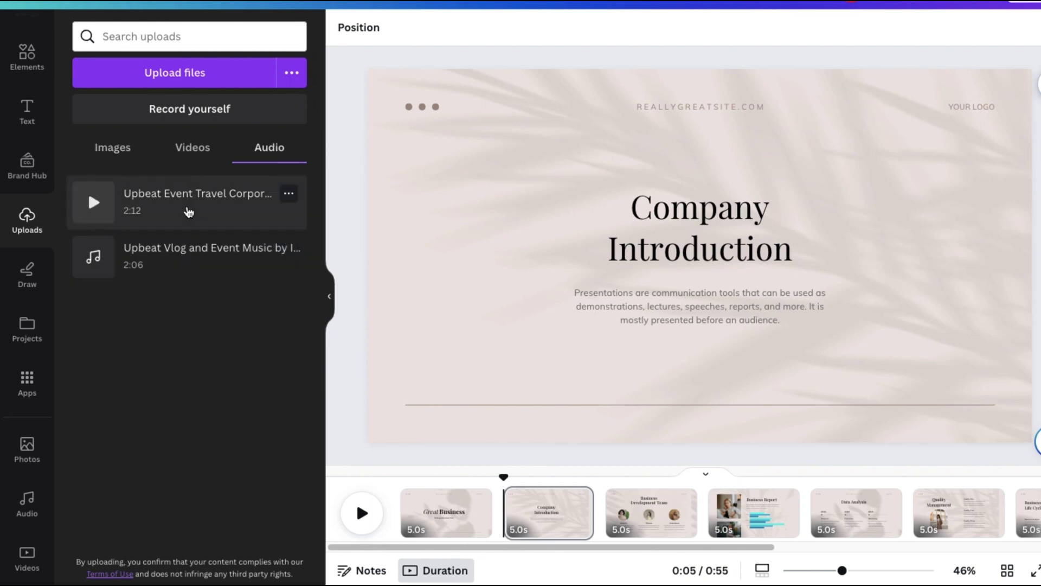
left_click(242, 203)
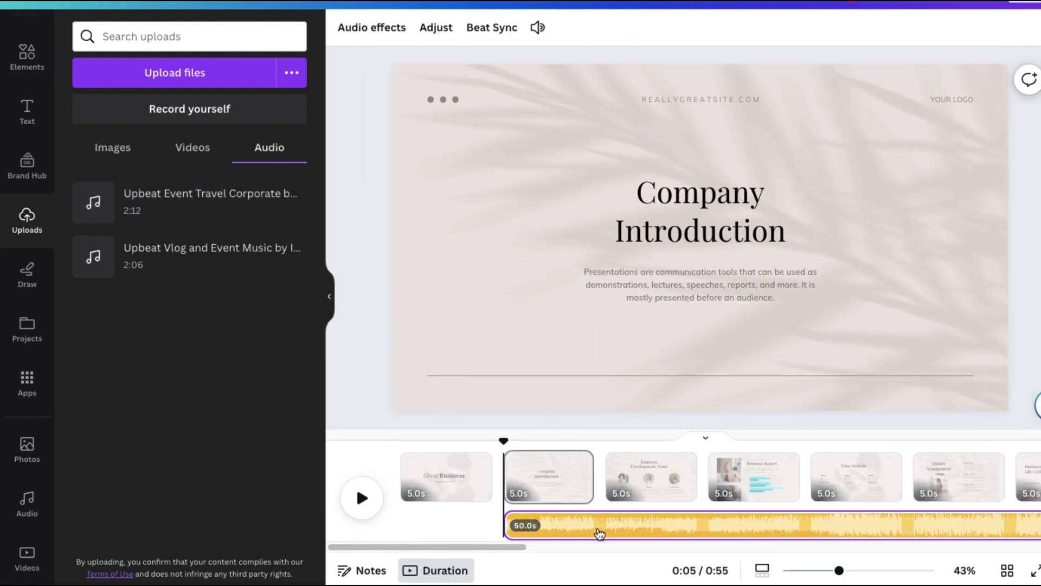
left_click_drag(636, 532, 533, 521)
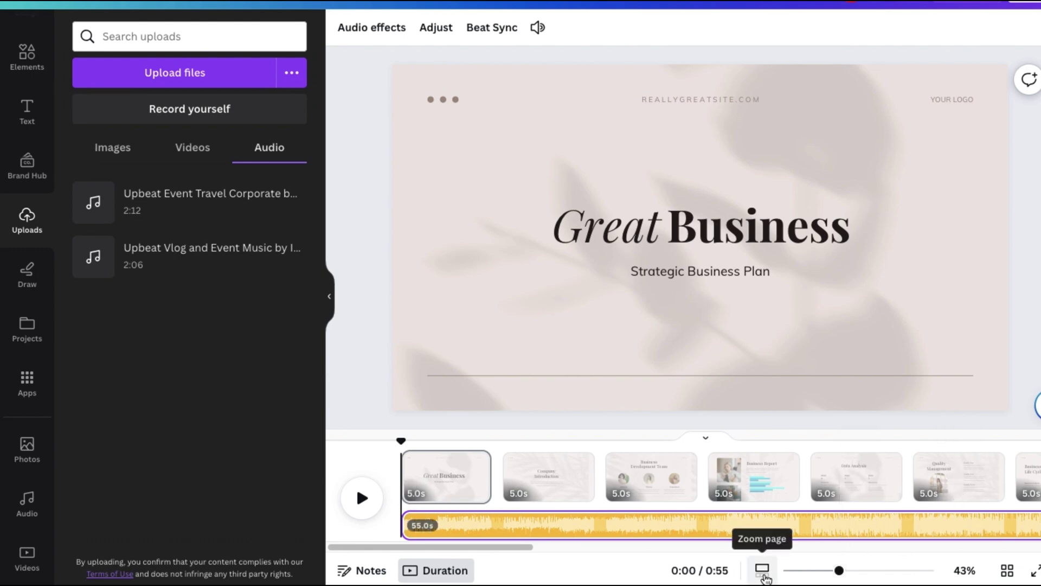
mouse_move(839, 574)
left_mouse_down()
mouse_move(817, 574)
mouse_move(836, 574)
left_mouse_up()
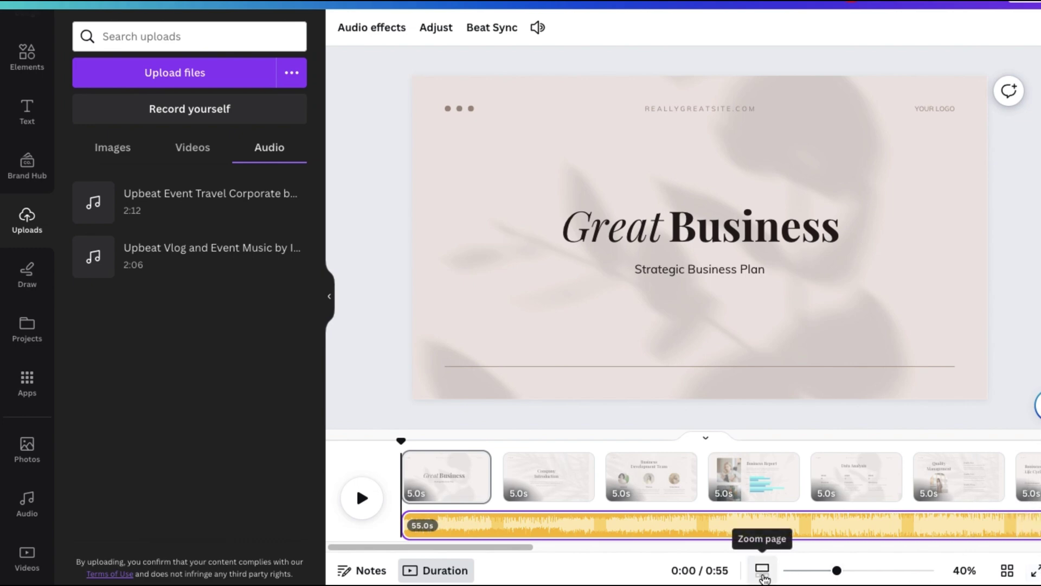
Zoom the timeline out and trim the uploaded track to 5.0s under the opening slide
left_click(762, 570)
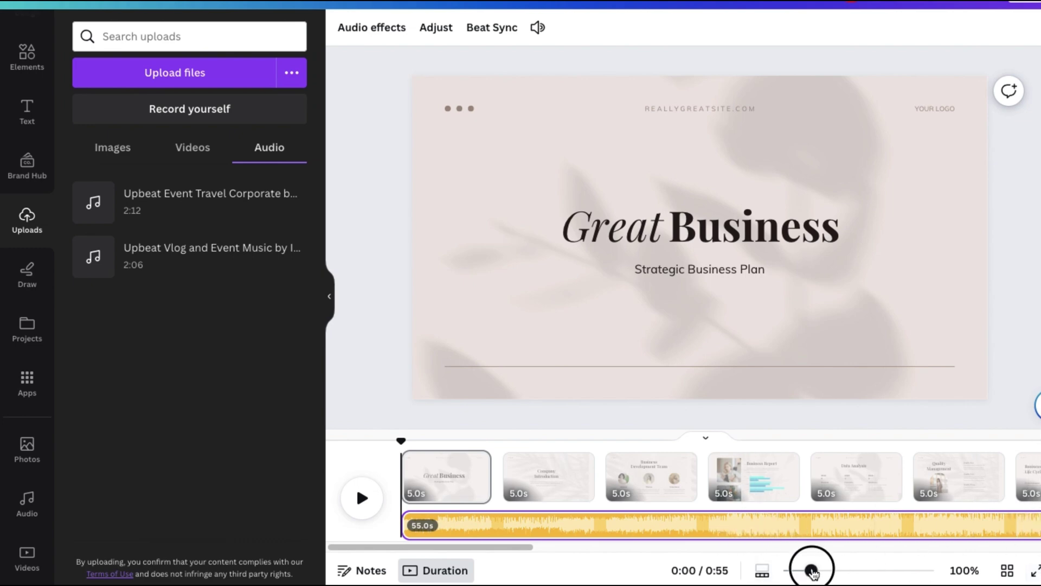
left_click_drag(811, 570, 796, 571)
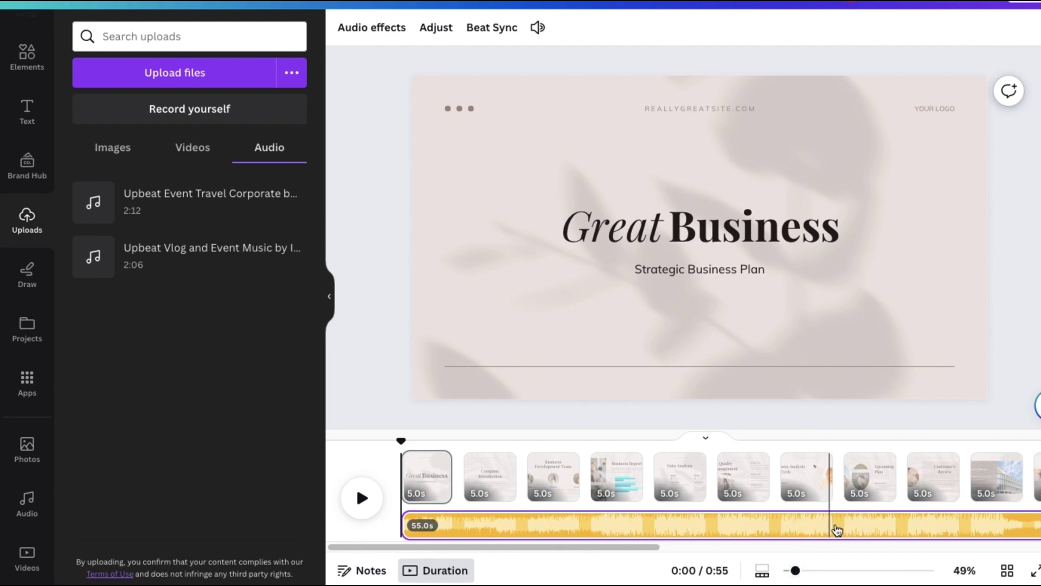
left_click_drag(623, 548, 601, 548)
left_click_drag(793, 570, 786, 571)
left_click_drag(643, 549, 663, 540)
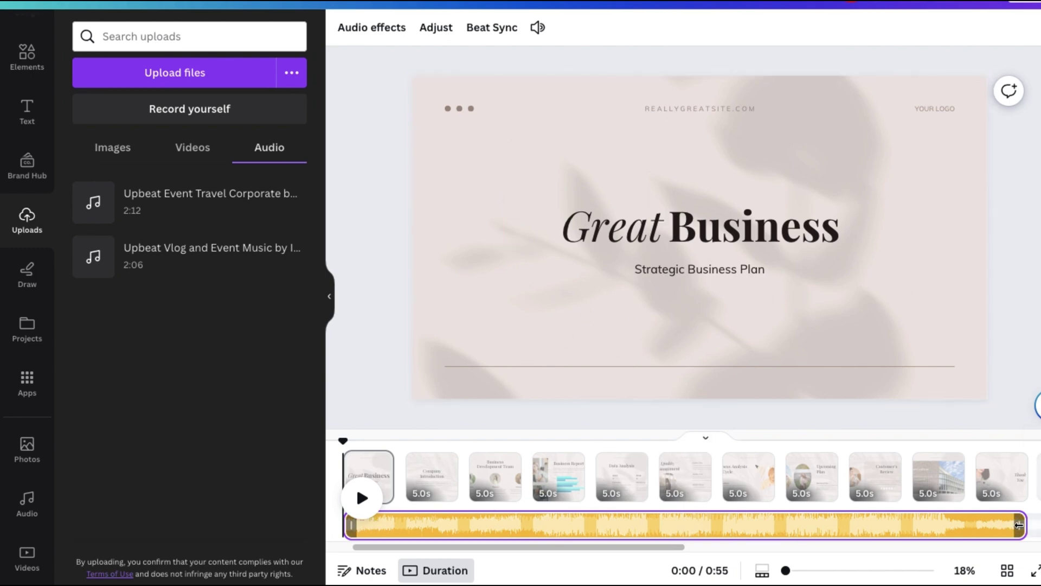
left_click_drag(1024, 521, 453, 523)
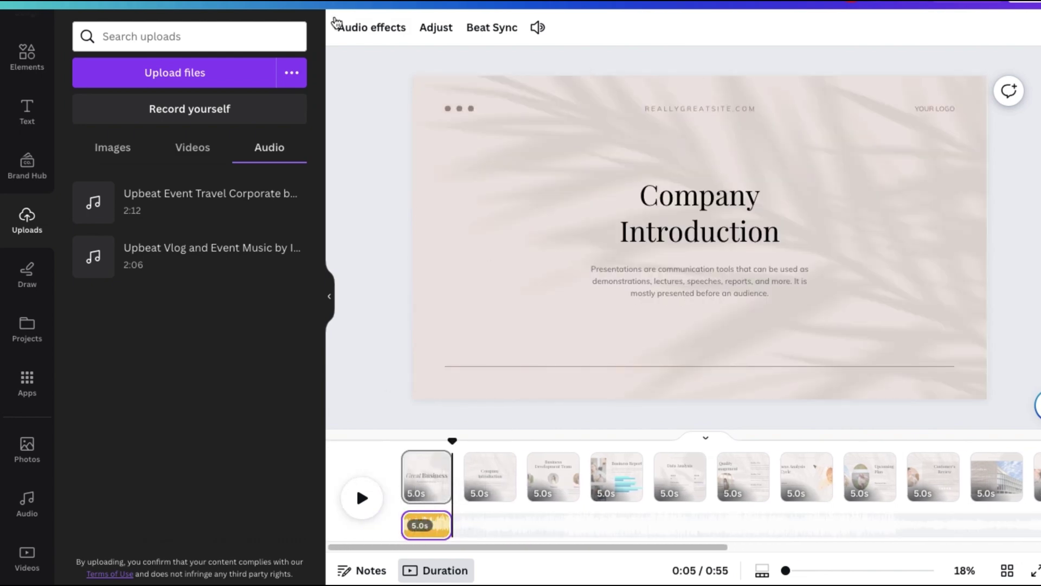
left_click(377, 39)
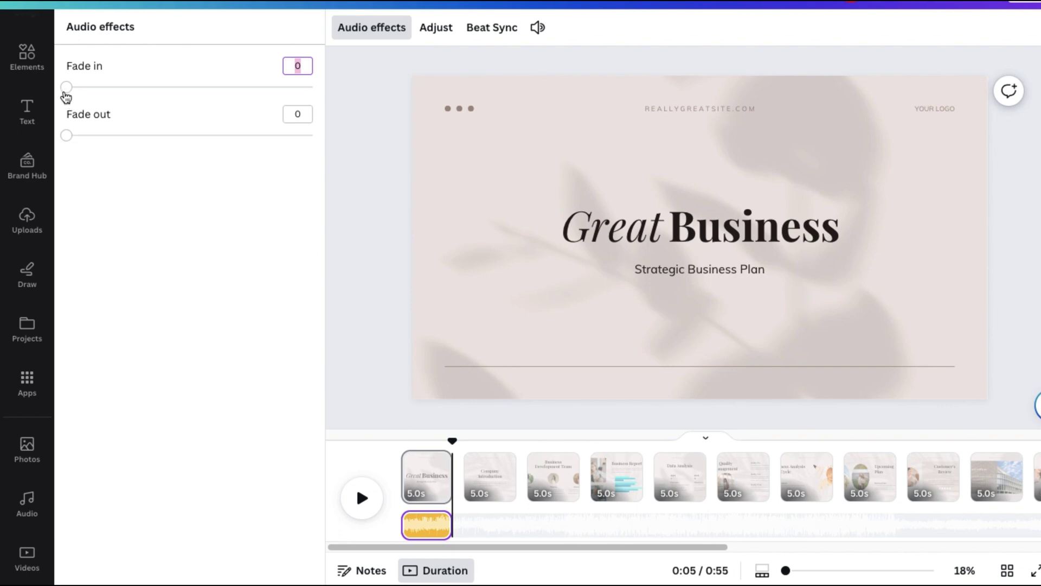
mouse_move(65, 90)
left_mouse_down()
mouse_move(105, 88)
mouse_move(65, 85)
left_mouse_up()
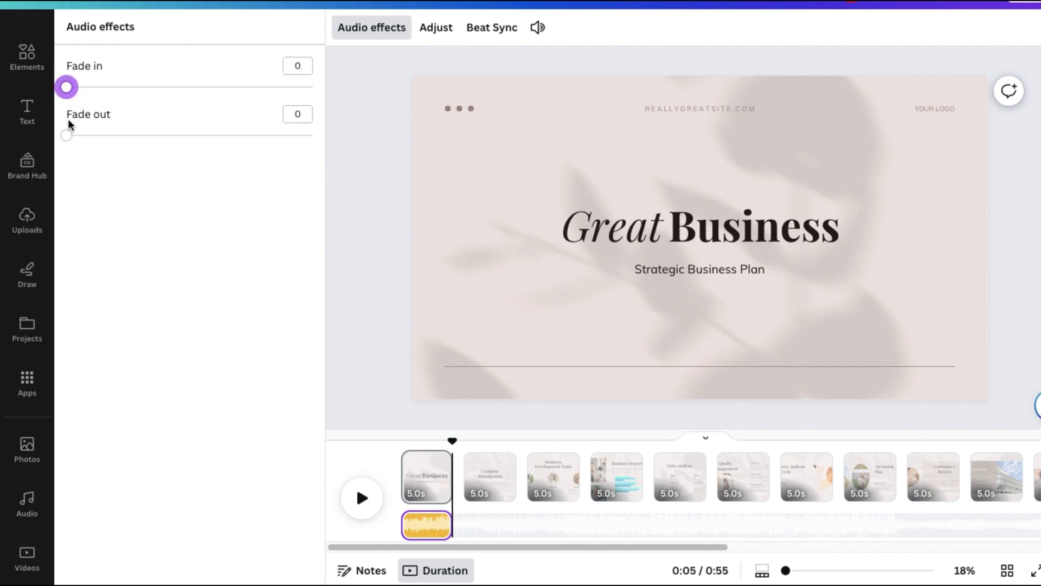
mouse_move(70, 134)
left_mouse_down()
mouse_move(95, 134)
mouse_move(65, 134)
left_mouse_up()
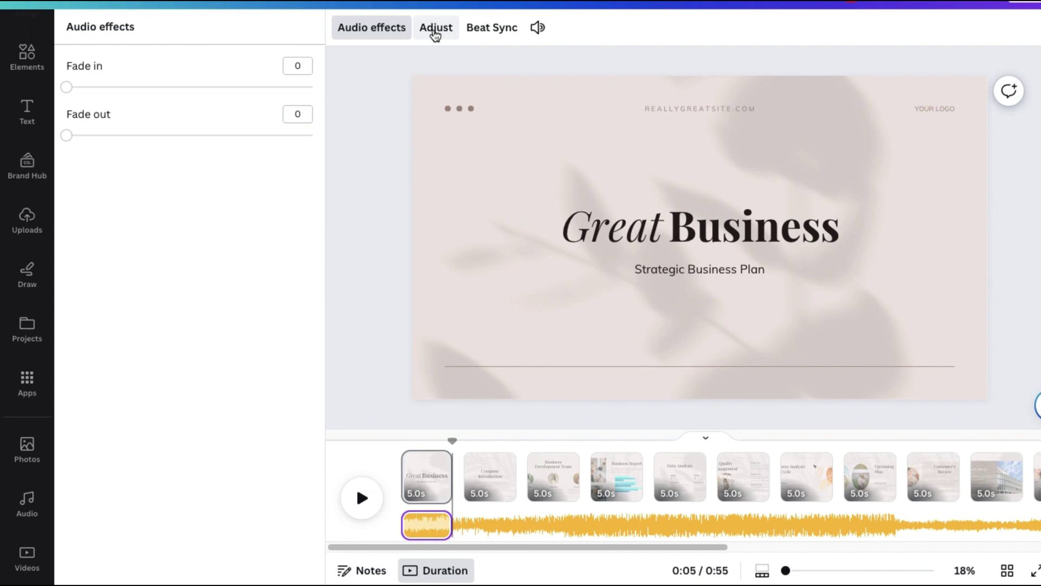
left_click(435, 34)
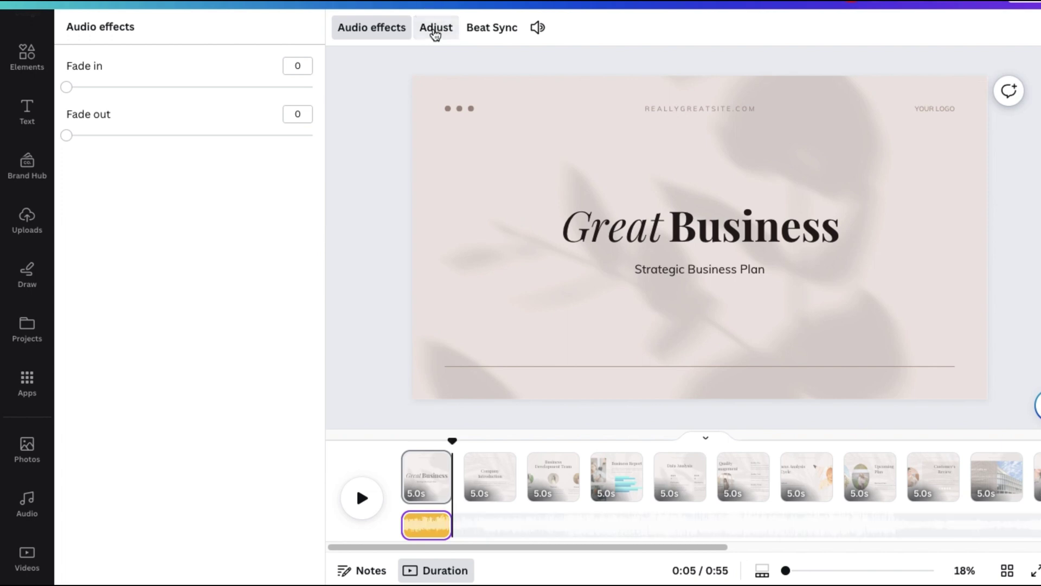
left_click(494, 28)
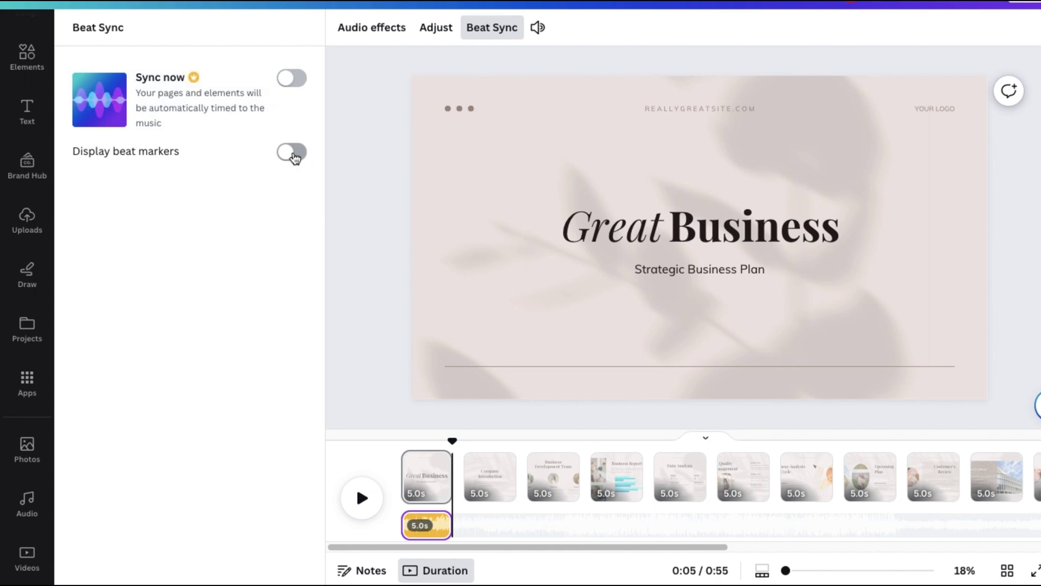
Set the first music clip's volume to about 93
left_click(367, 150)
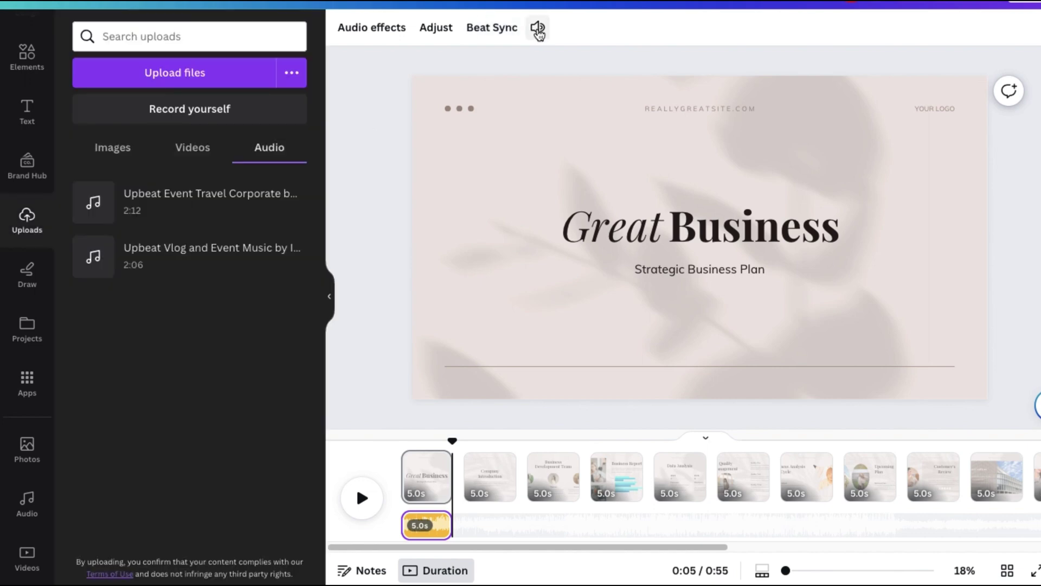
left_click(538, 31)
left_click_drag(619, 109, 597, 112)
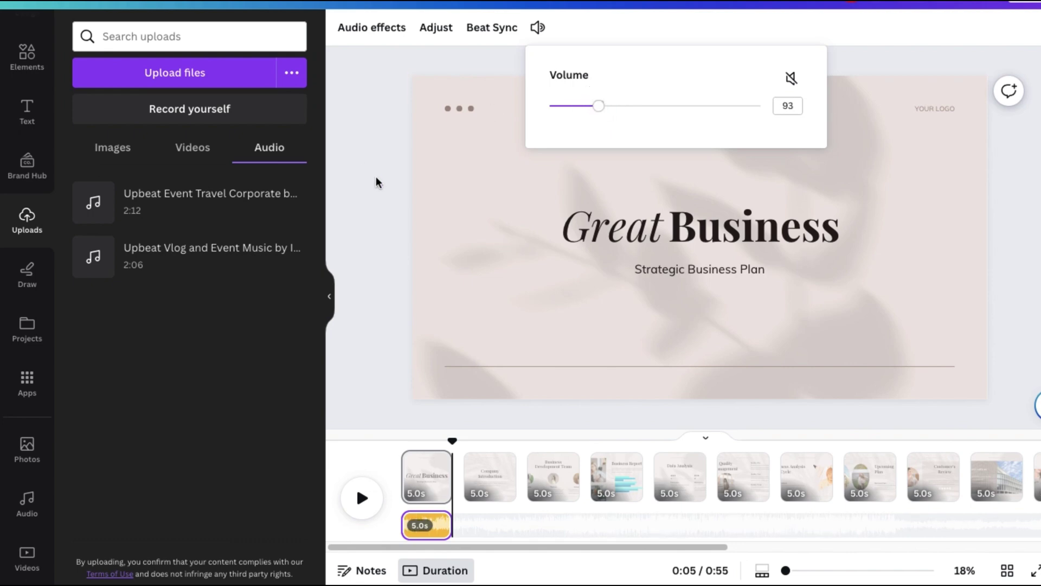
left_click(377, 179)
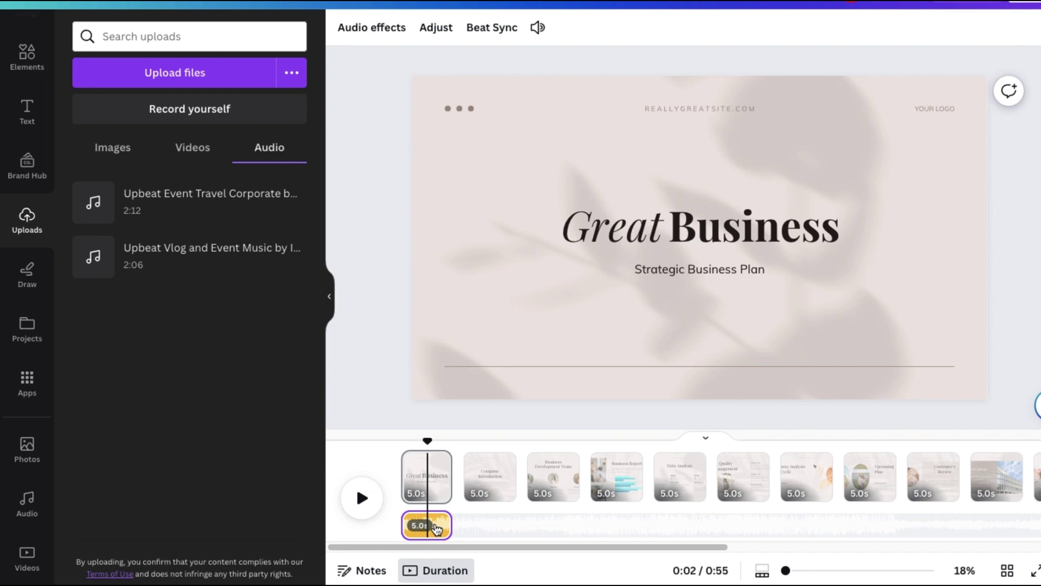
Adjust the first clip to shift which song section plays under slide one
left_click(434, 525)
left_click(436, 29)
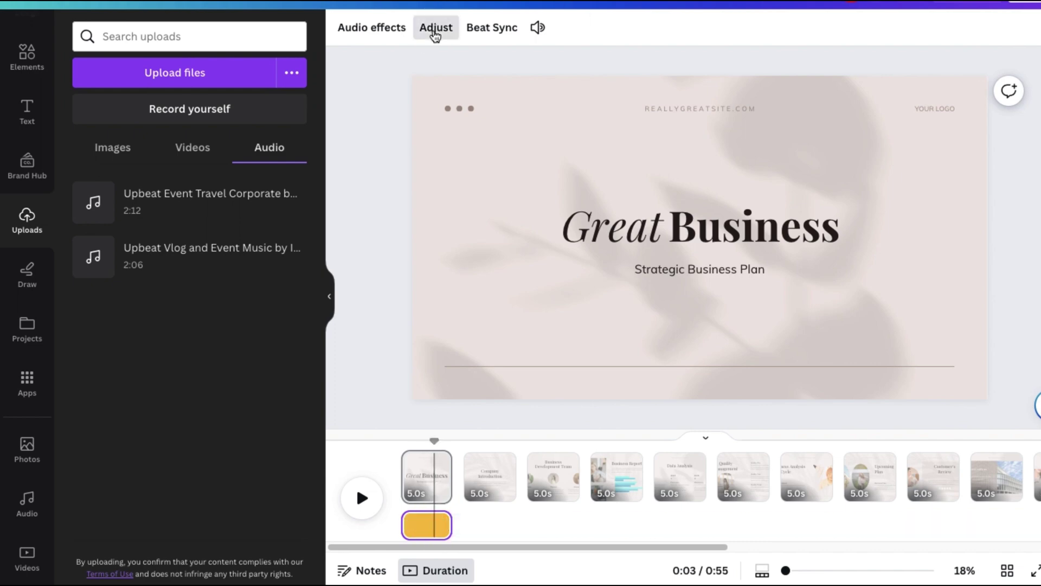
mouse_move(472, 527)
left_mouse_down()
mouse_move(446, 524)
mouse_move(489, 527)
left_mouse_up()
left_click(379, 379)
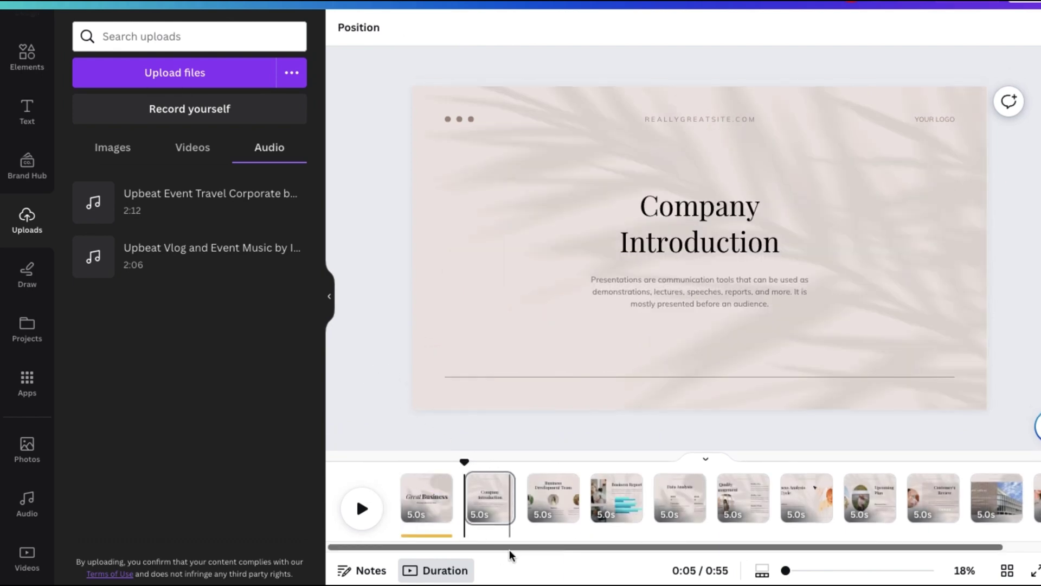
left_click(440, 536)
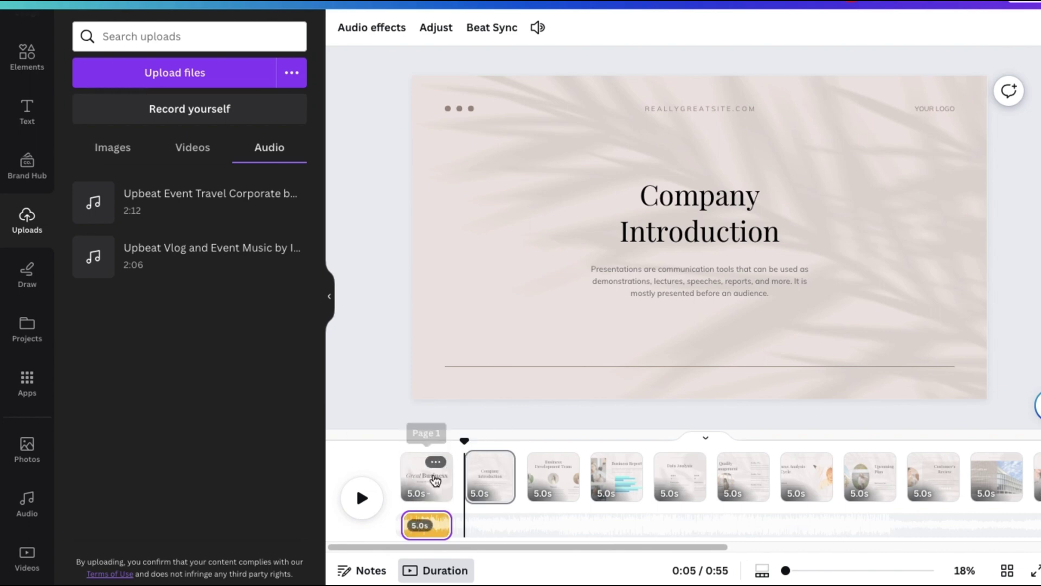
Add the second uploaded song after the opening clip, trimmed to 5.0s under Company Introduction
left_click_drag(786, 571, 797, 571)
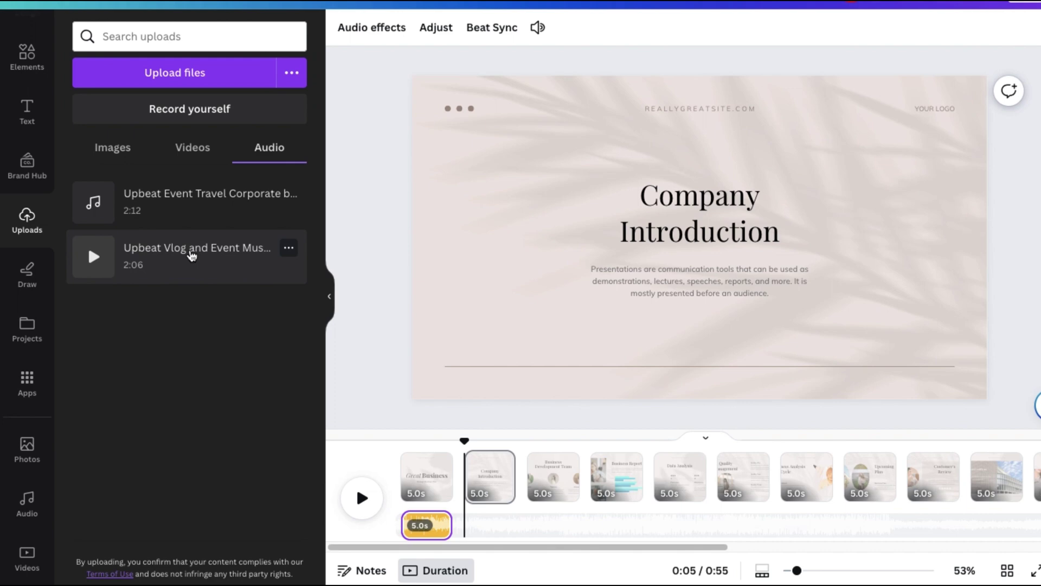
left_click(213, 270)
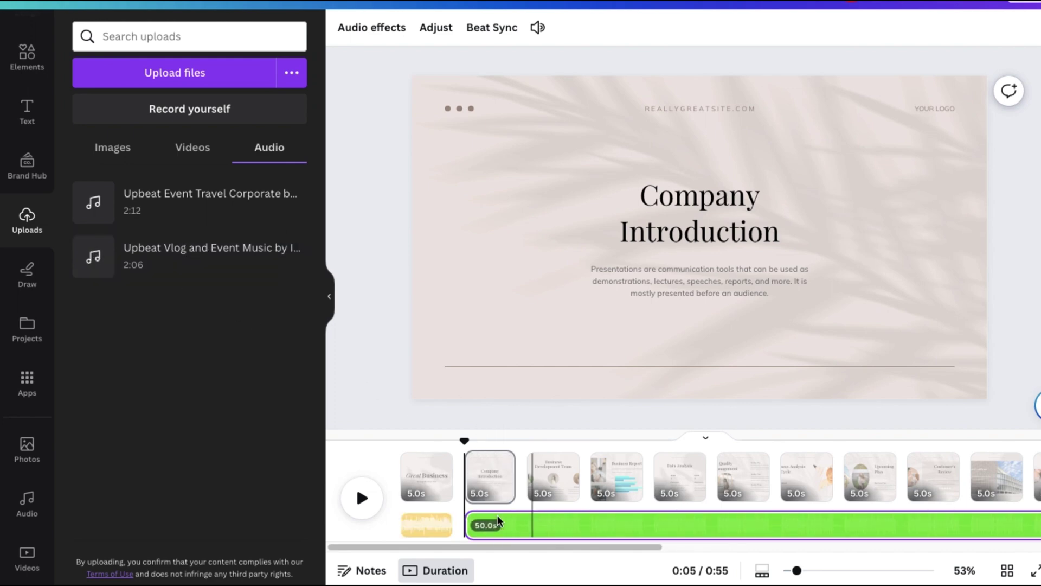
mouse_move(515, 549)
left_mouse_down()
mouse_move(542, 546)
mouse_move(477, 543)
mouse_move(551, 544)
mouse_move(538, 545)
left_mouse_up()
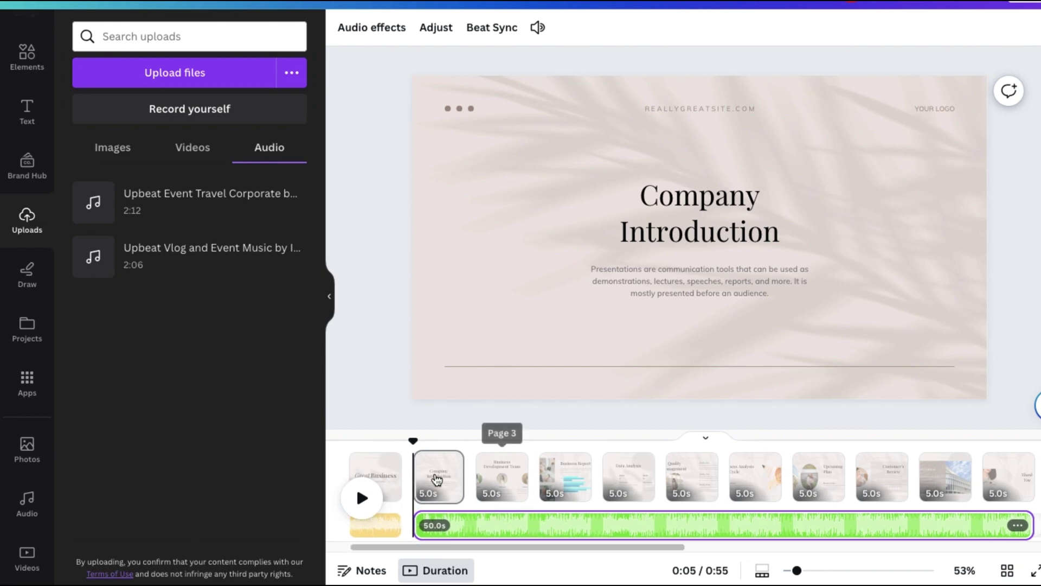
left_click_drag(413, 441, 467, 438)
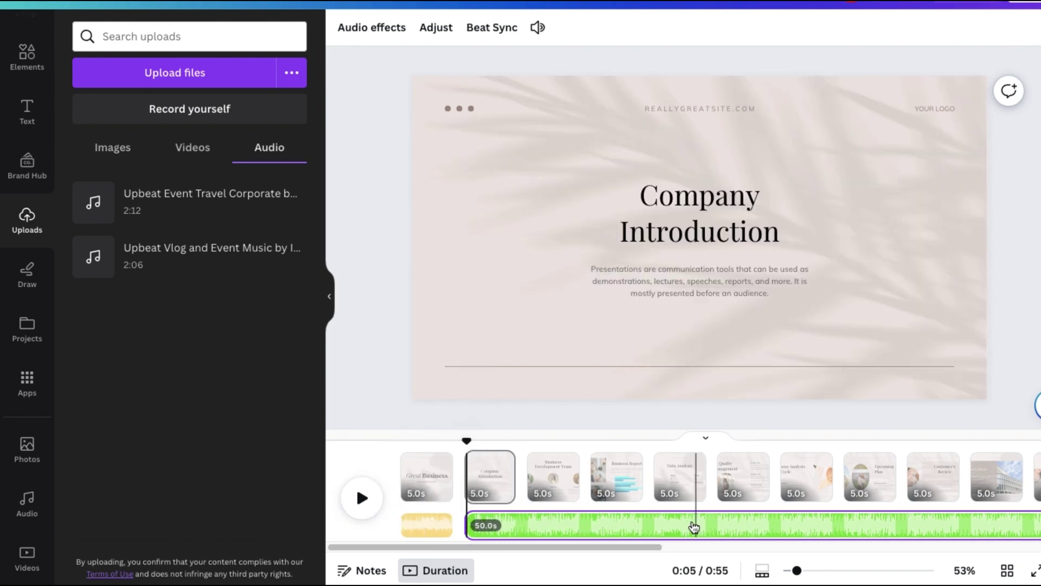
scroll(601, 521, "right", 3)
scroll(601, 522, "left", 3)
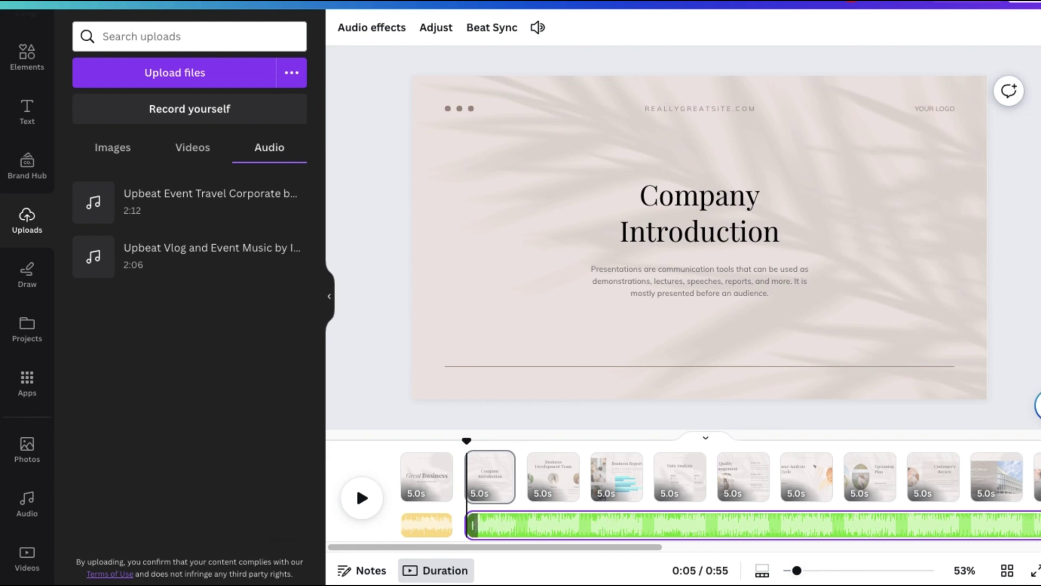
scroll(800, 536, "right", 10)
scroll(800, 536, "left", 10)
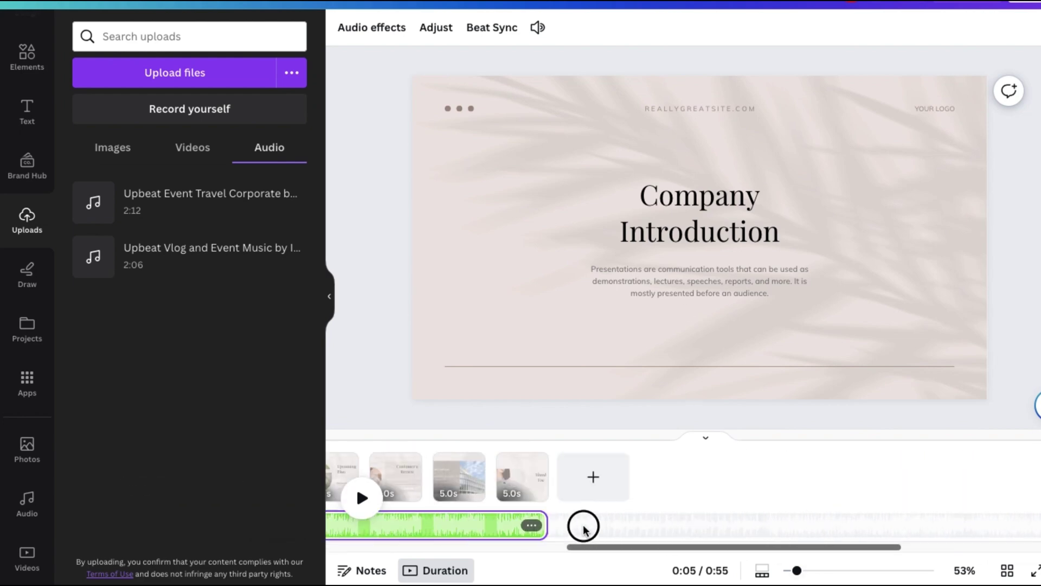
left_click_drag(800, 527, 524, 521)
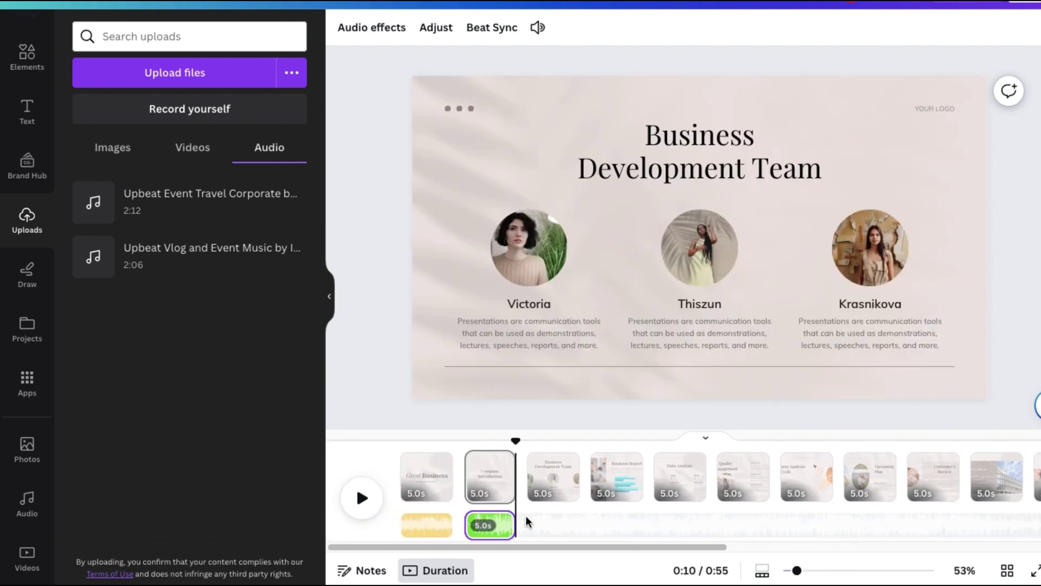
left_click_drag(804, 576, 839, 573)
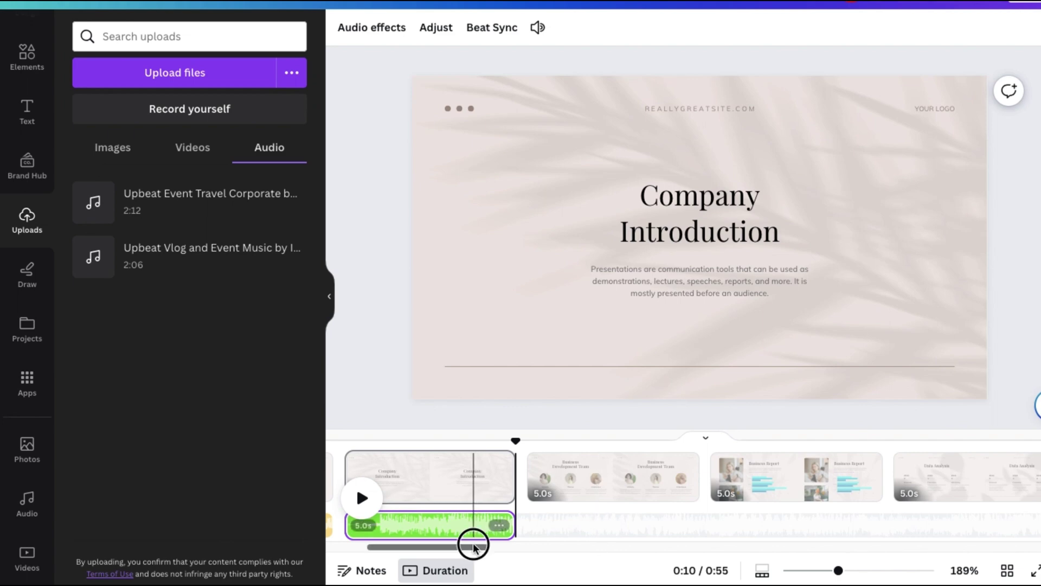
Preview the first two slides with their music from the start
left_click_drag(478, 547, 438, 547)
left_click(568, 521)
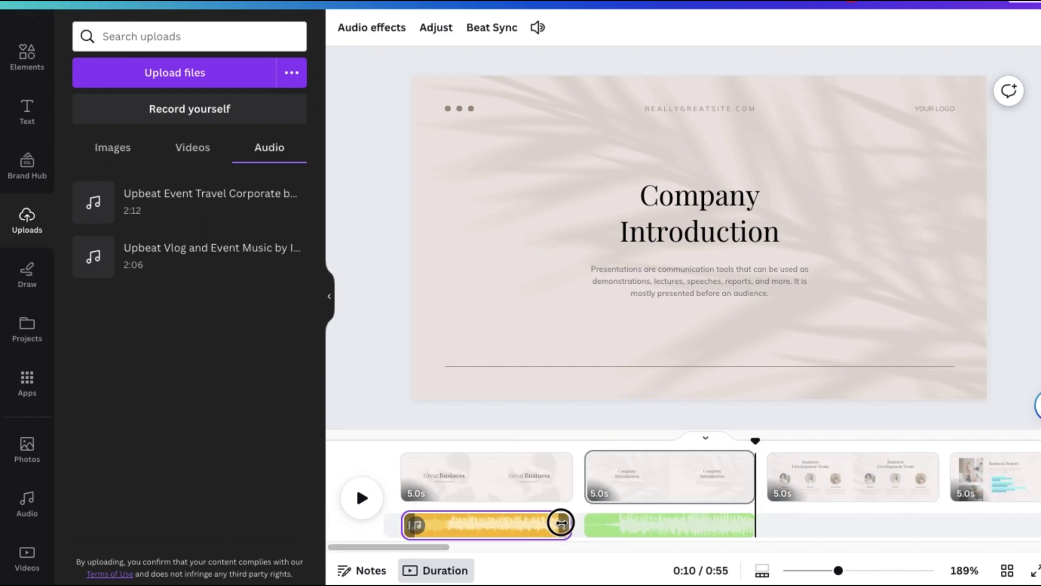
left_click_drag(569, 441, 753, 475)
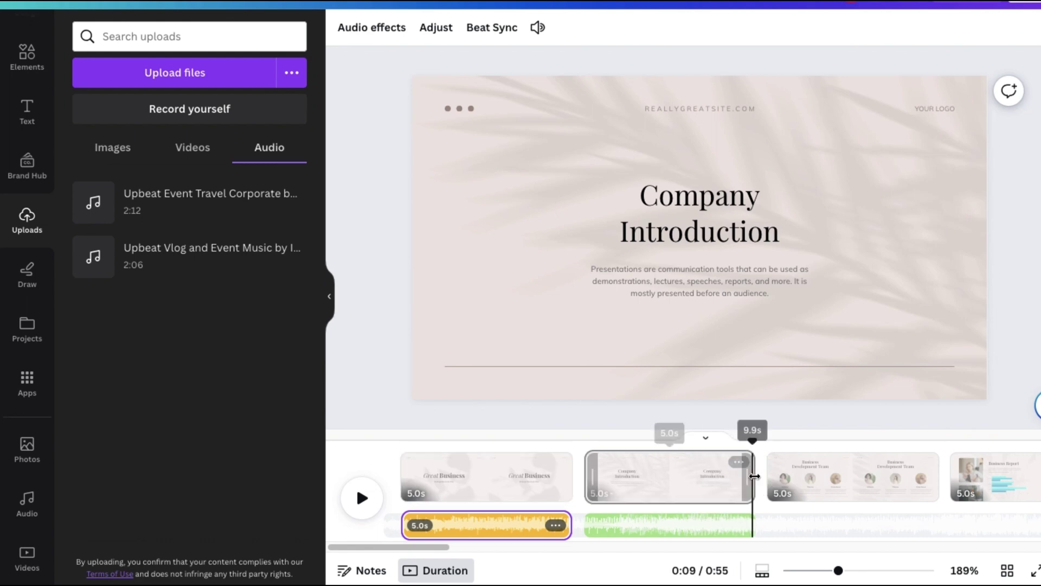
left_click_drag(752, 440, 401, 441)
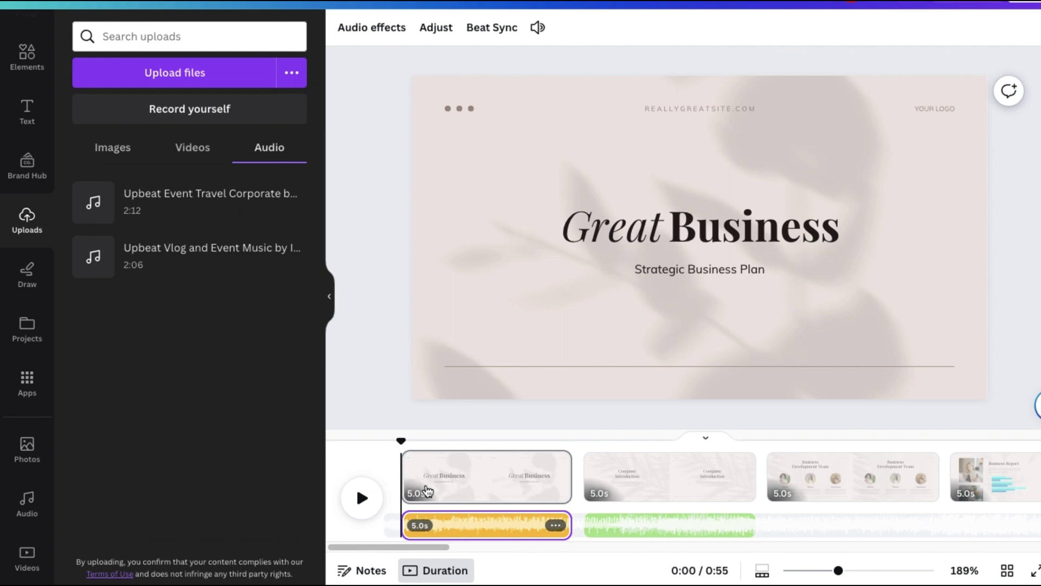
left_click(369, 503)
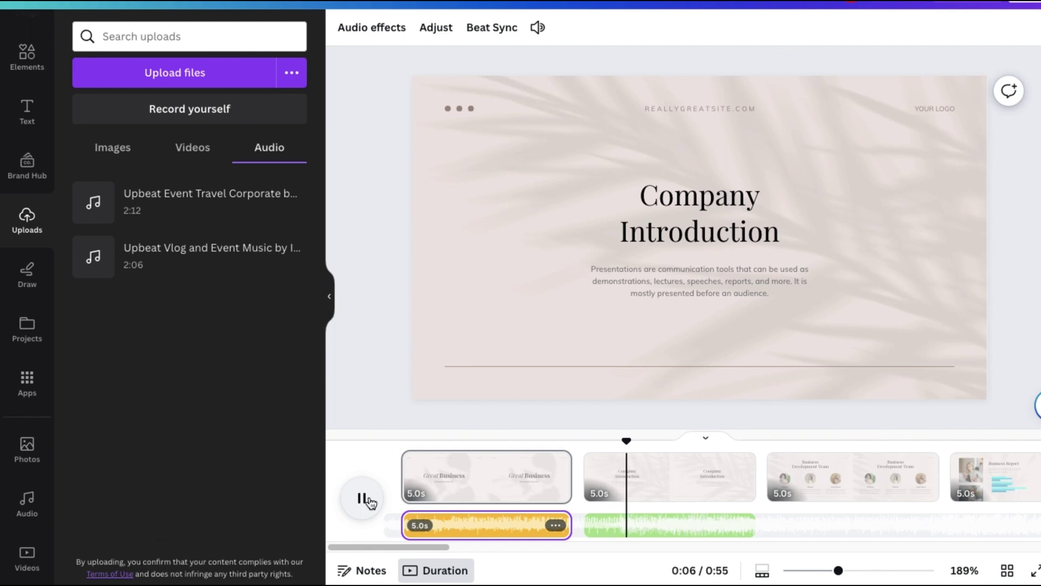
left_click(365, 497)
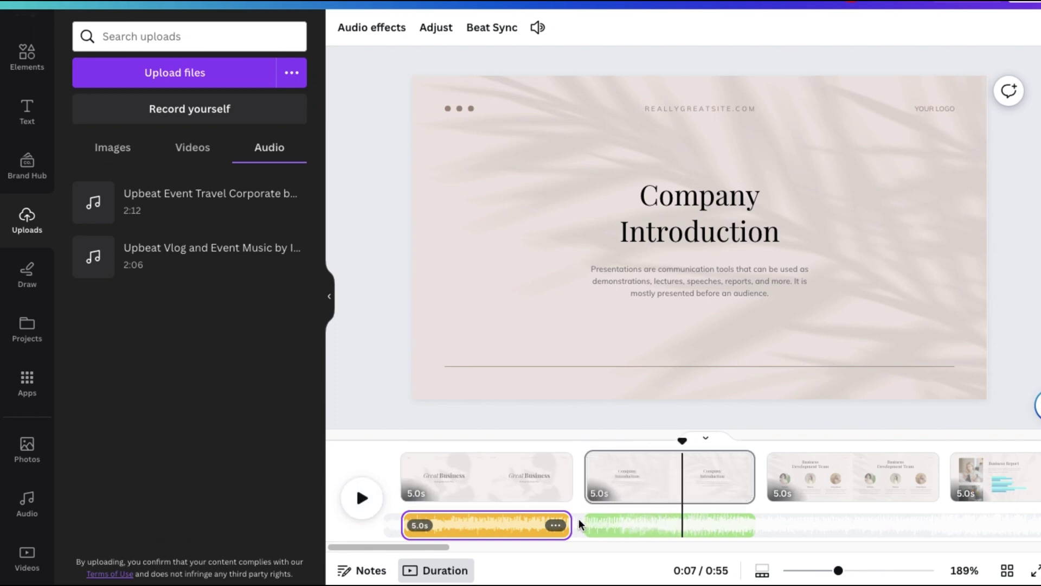
Shift which section of the second song plays under slide two
left_click(601, 525)
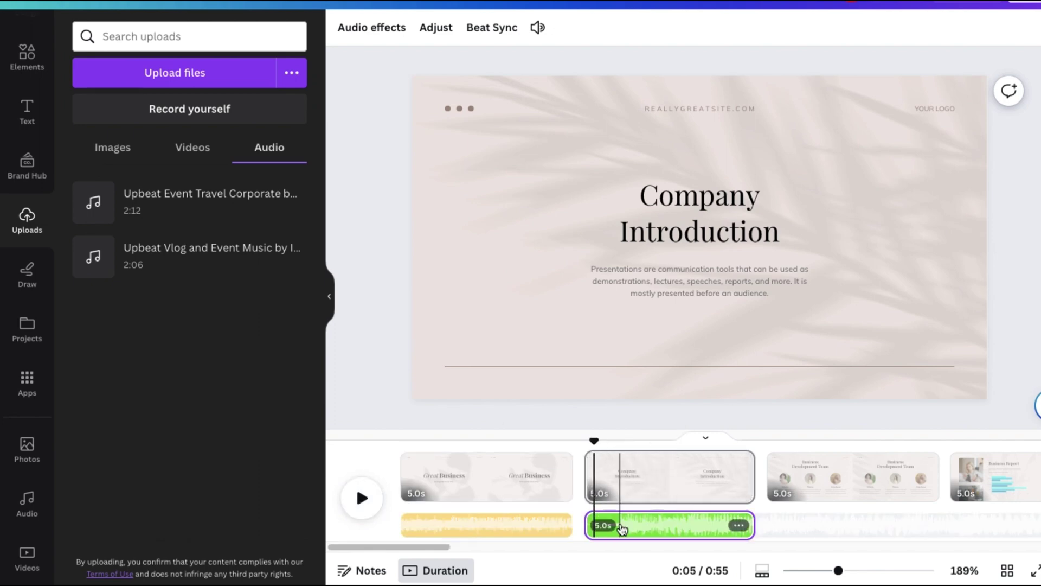
mouse_move(647, 523)
left_mouse_down()
mouse_move(606, 525)
mouse_move(632, 526)
left_mouse_up()
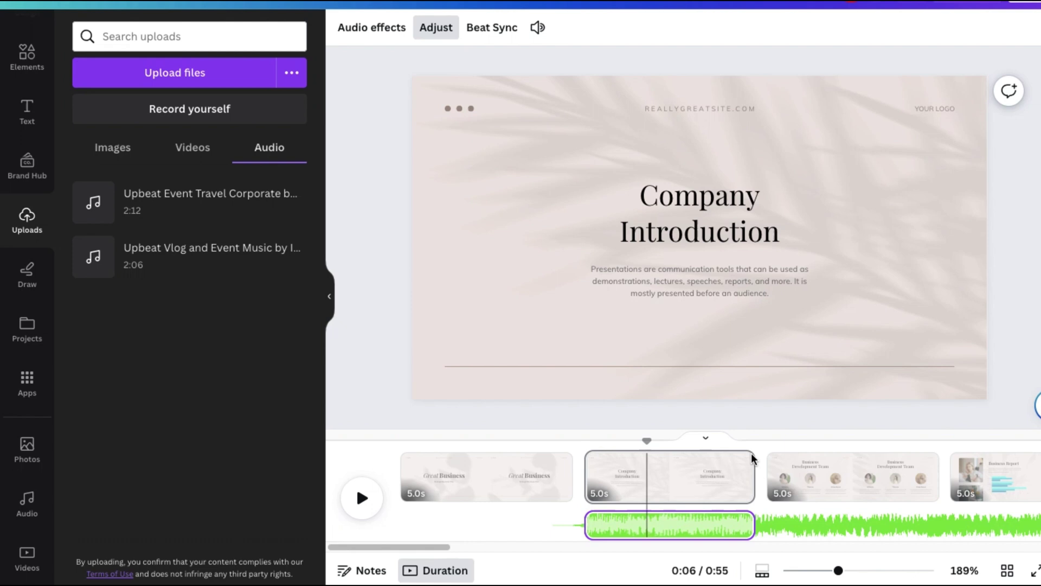
left_click(749, 421)
Re-adjust which part of the first track plays under slide one
left_click_drag(632, 456, 404, 471)
left_click(488, 524)
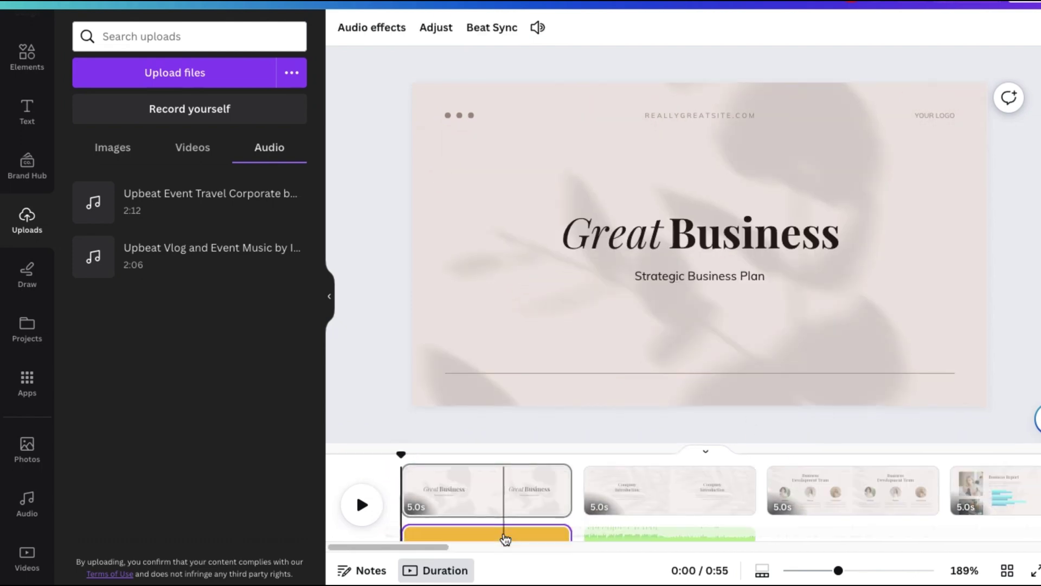
left_click(504, 525)
left_click(435, 28)
left_click_drag(504, 525, 480, 522)
Add the Joyful, Feel Good, Upbeat stock track at the Business Development Team slide
left_click(400, 418)
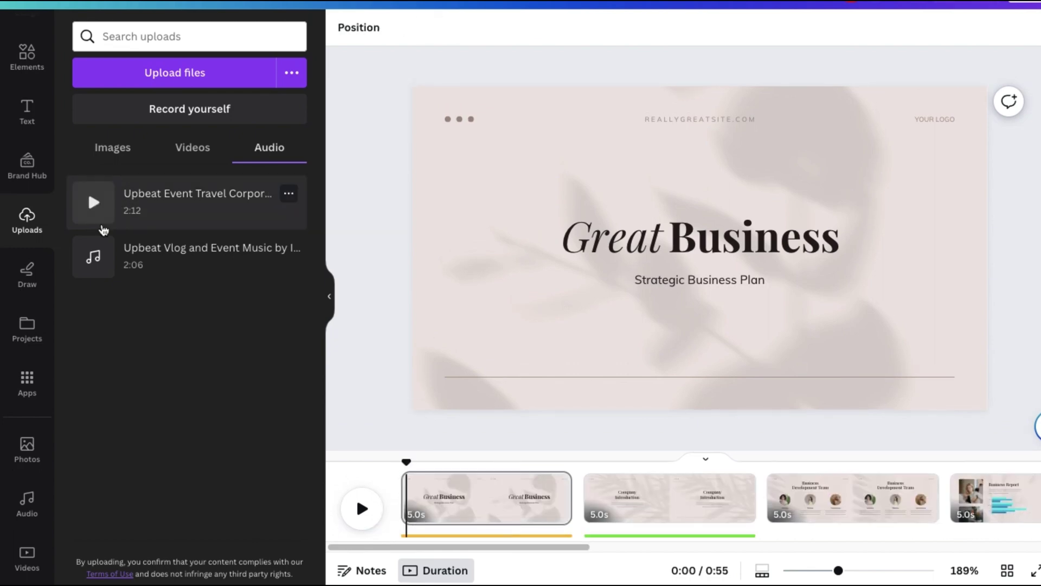
left_click(28, 498)
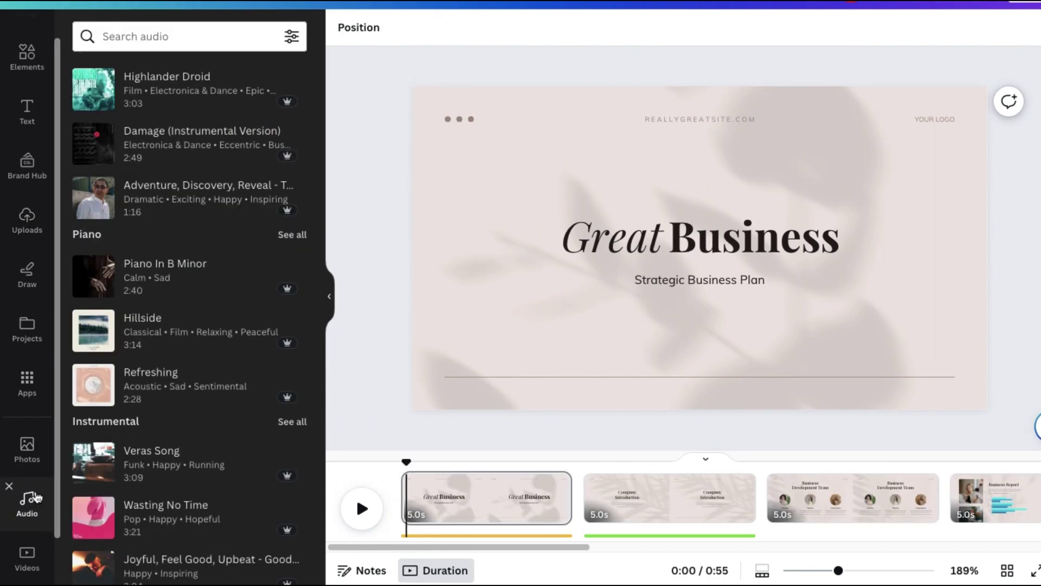
left_click_drag(406, 462, 765, 470)
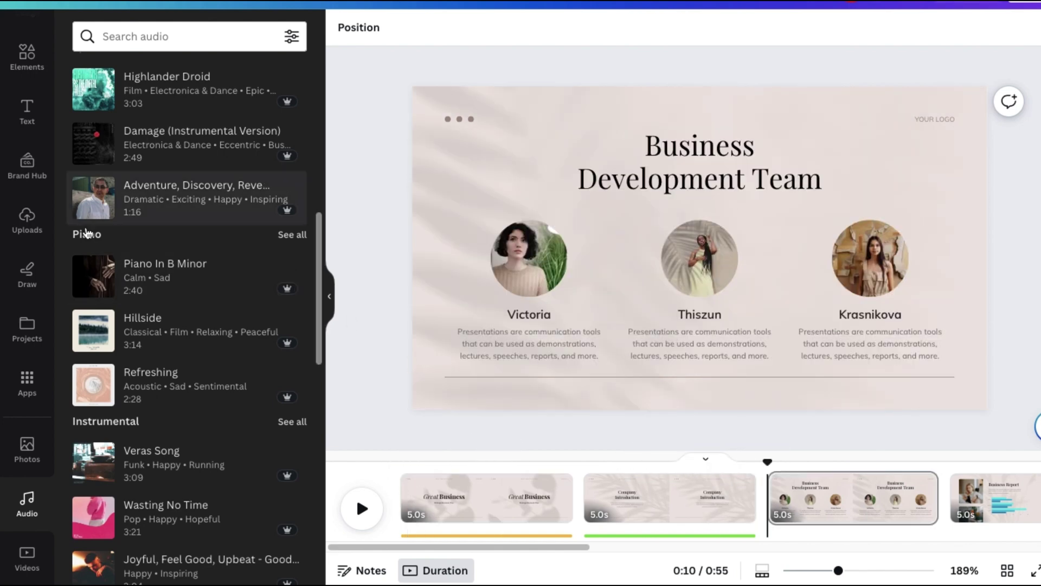
left_click_drag(843, 574, 805, 570)
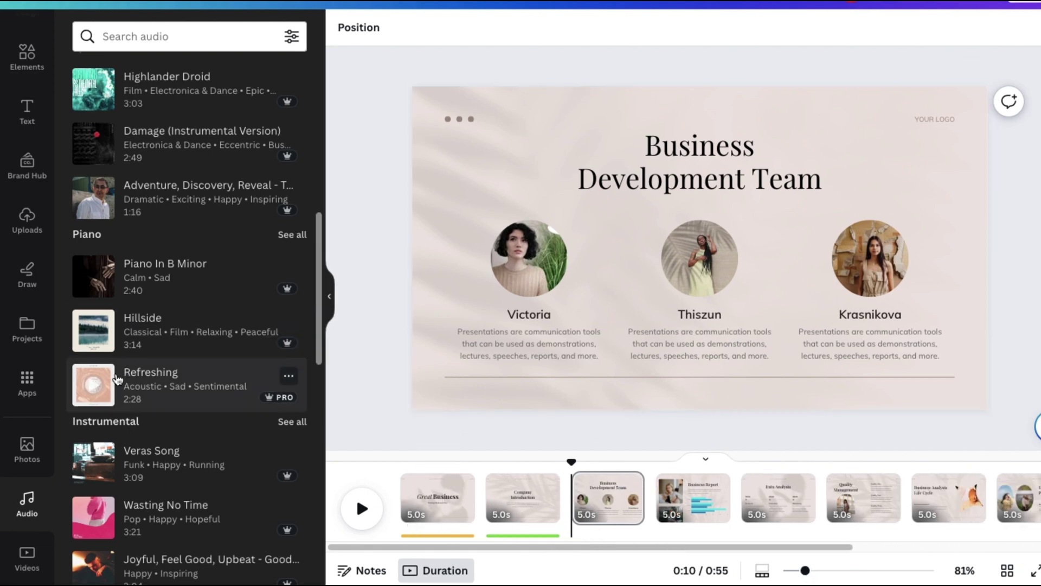
scroll(94, 304, "up", 10)
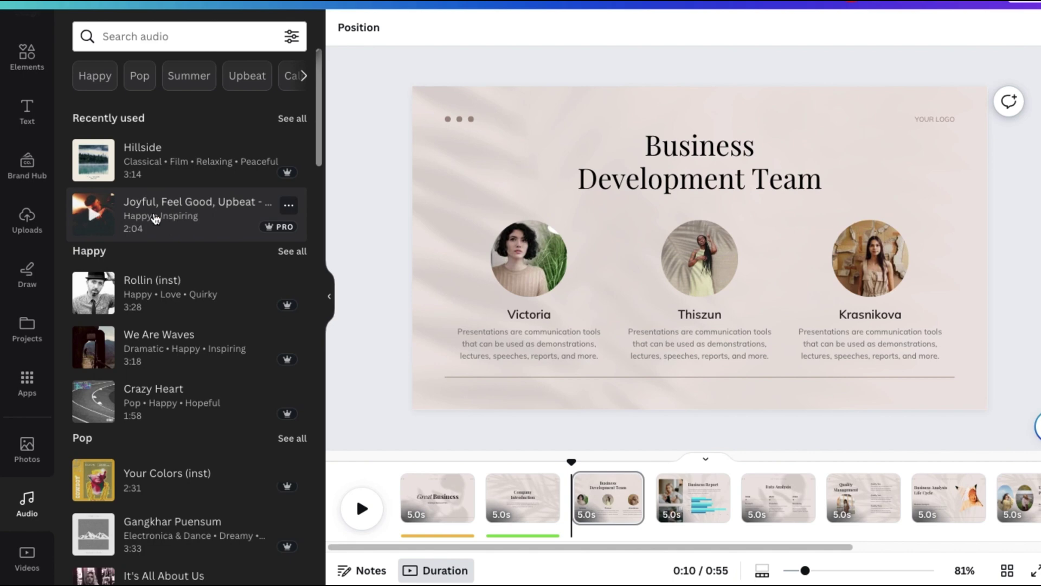
left_click(153, 216)
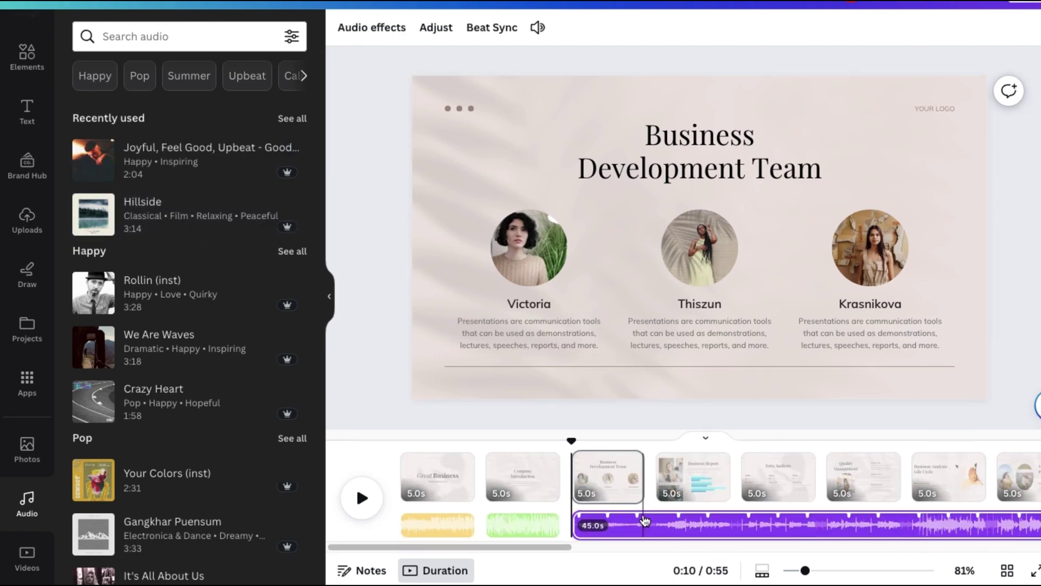
Trim the Joyful track down to 5.0s so it covers only that slide
left_click(645, 520)
left_click_drag(543, 546, 720, 547)
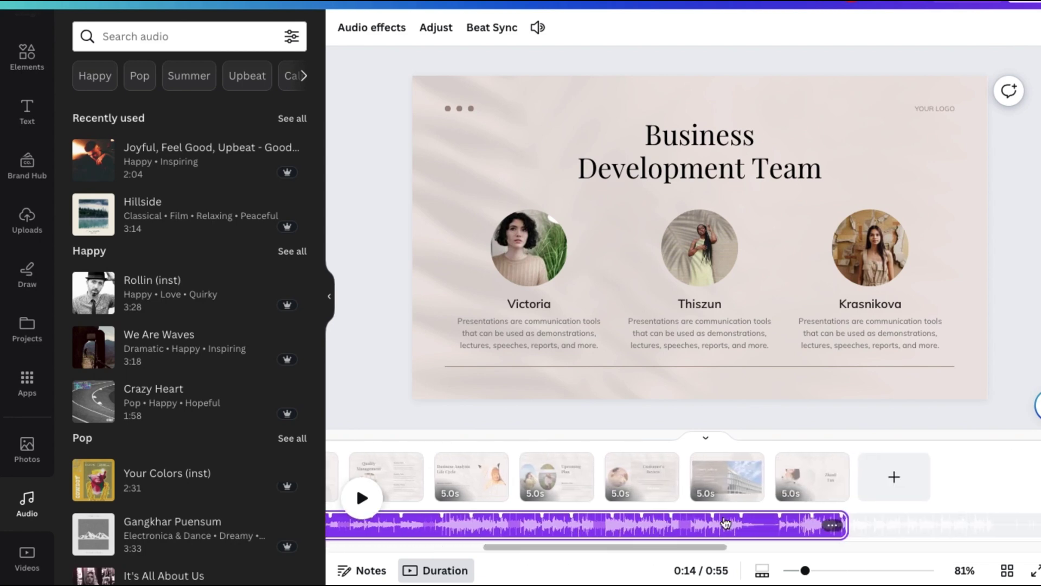
left_click_drag(844, 524, 512, 524)
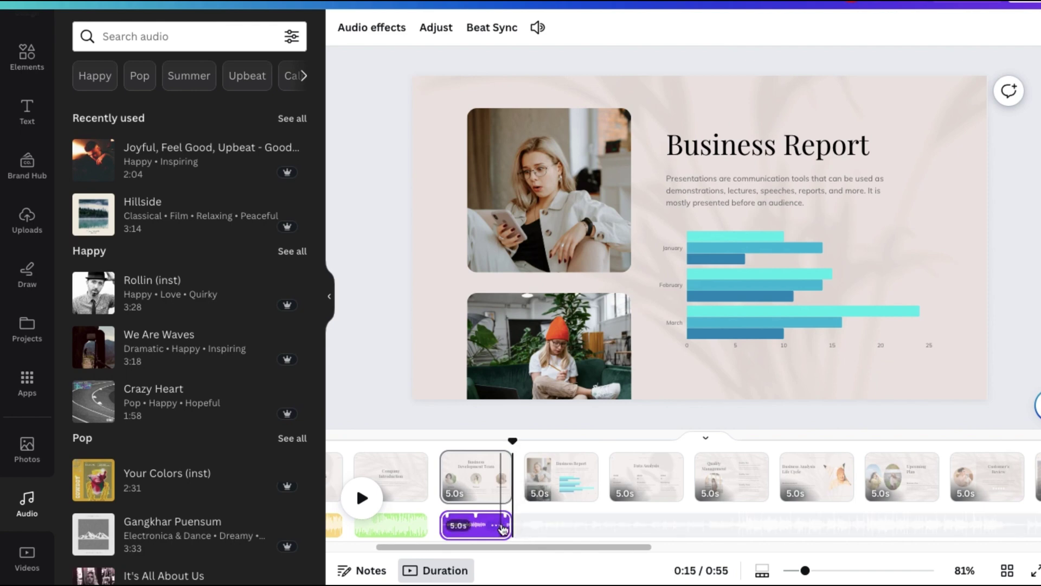
Duplicate the Joyful stock clip, then delete the extra copy
left_click(496, 525)
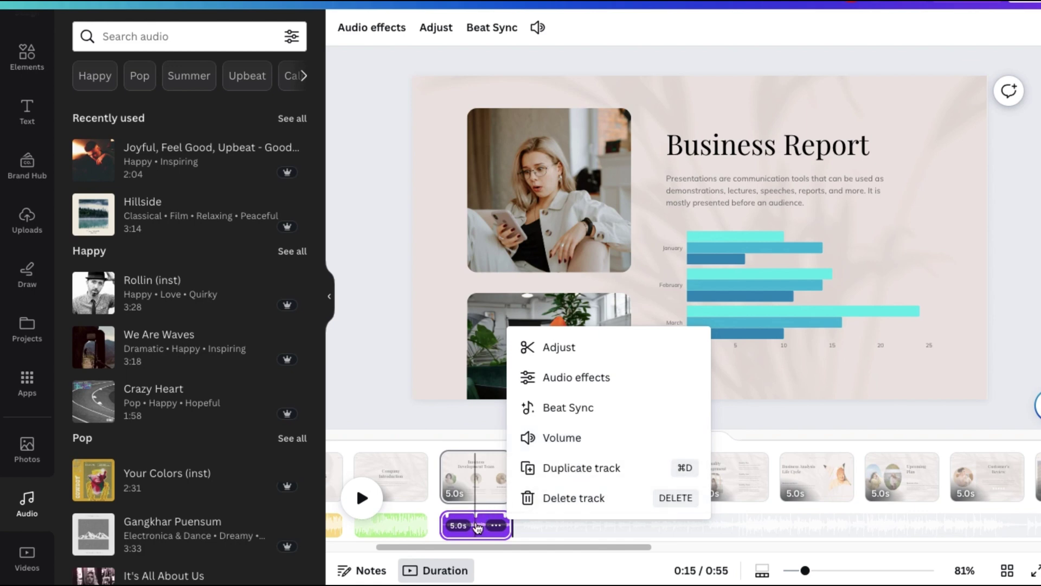
left_click(568, 467)
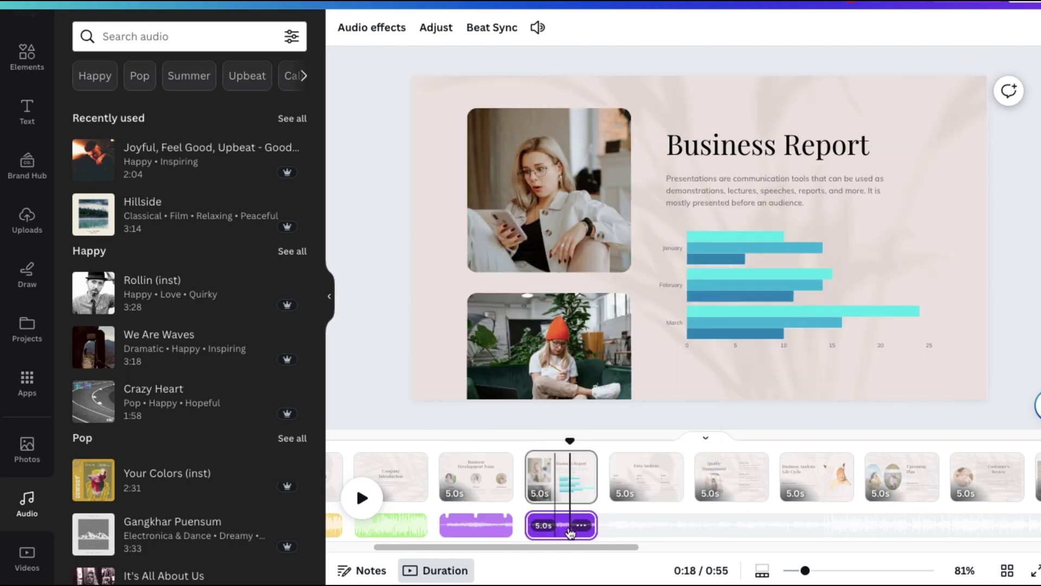
key("Delete")
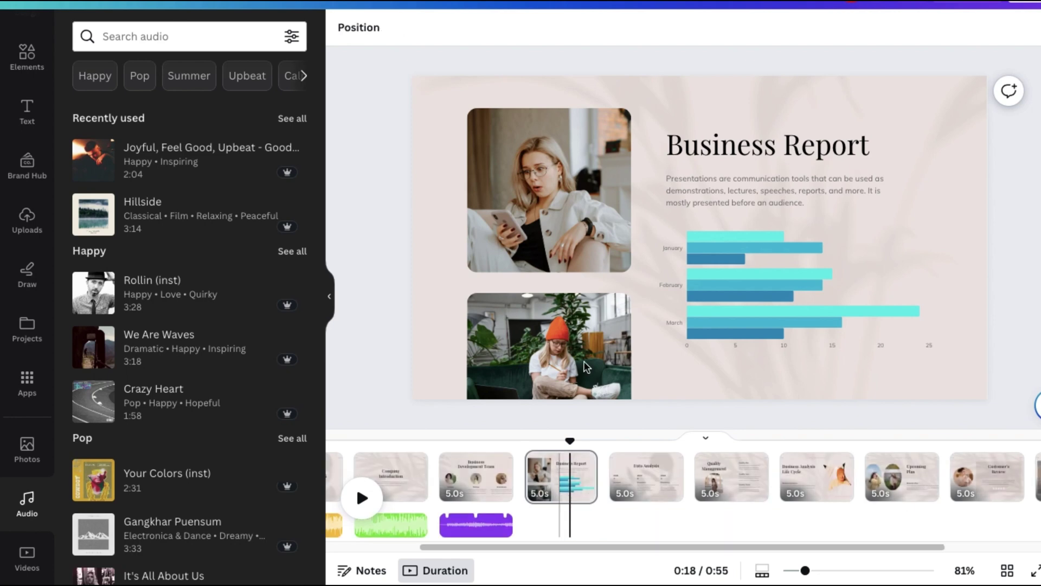
Slide the Joyful track's waveform so a different section plays under slide 3
left_click_drag(805, 570, 838, 570)
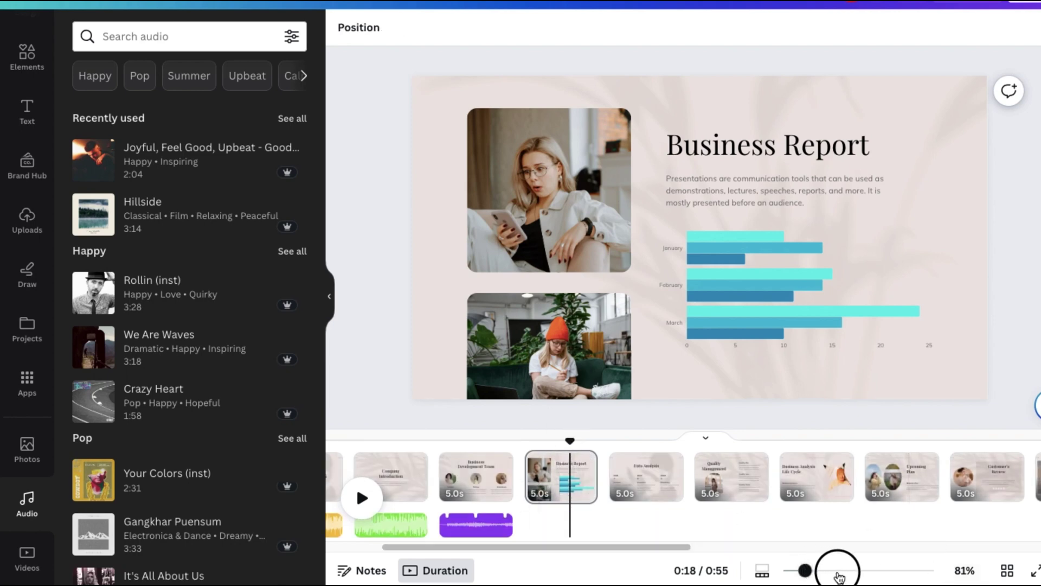
left_click_drag(500, 547, 363, 547)
left_click(599, 523)
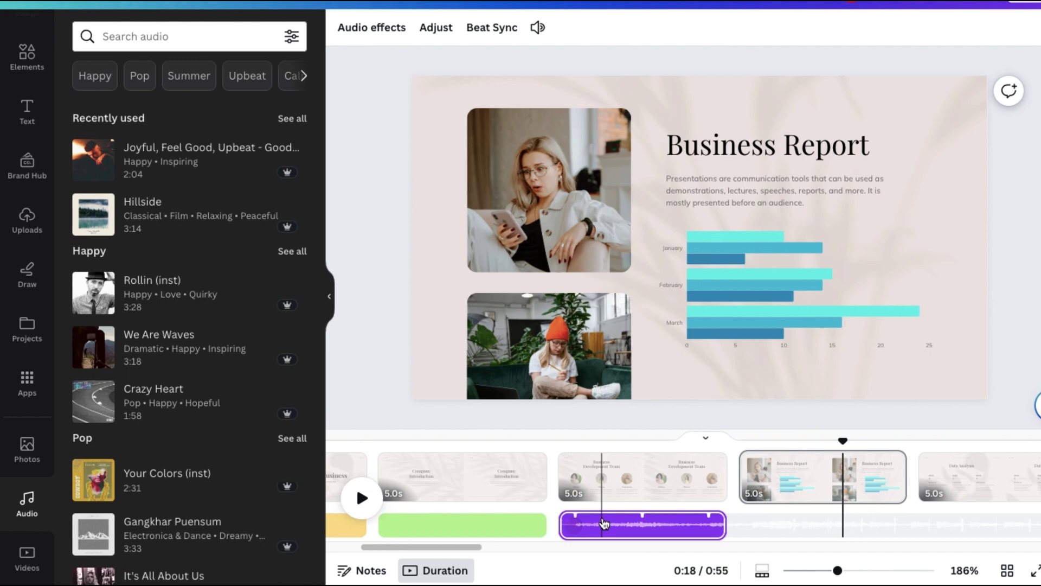
left_click_drag(602, 440, 536, 442)
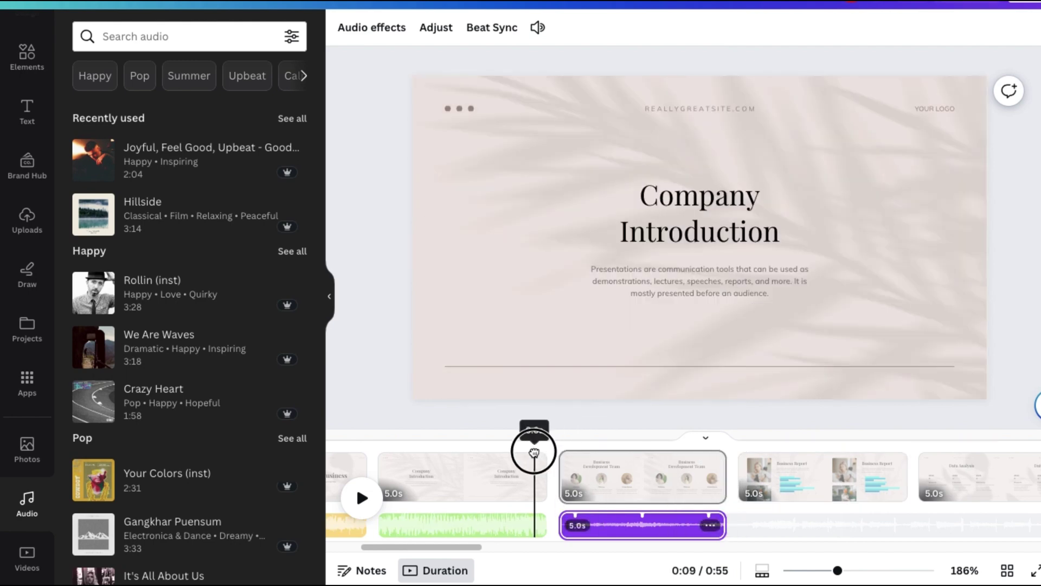
left_click(625, 524)
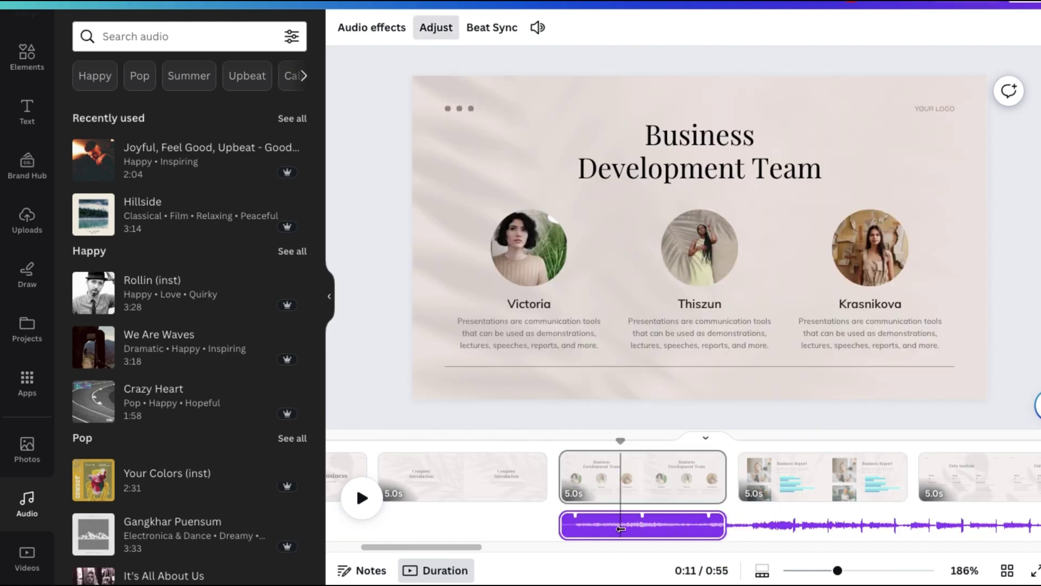
left_click_drag(598, 527, 583, 527)
left_click(539, 421)
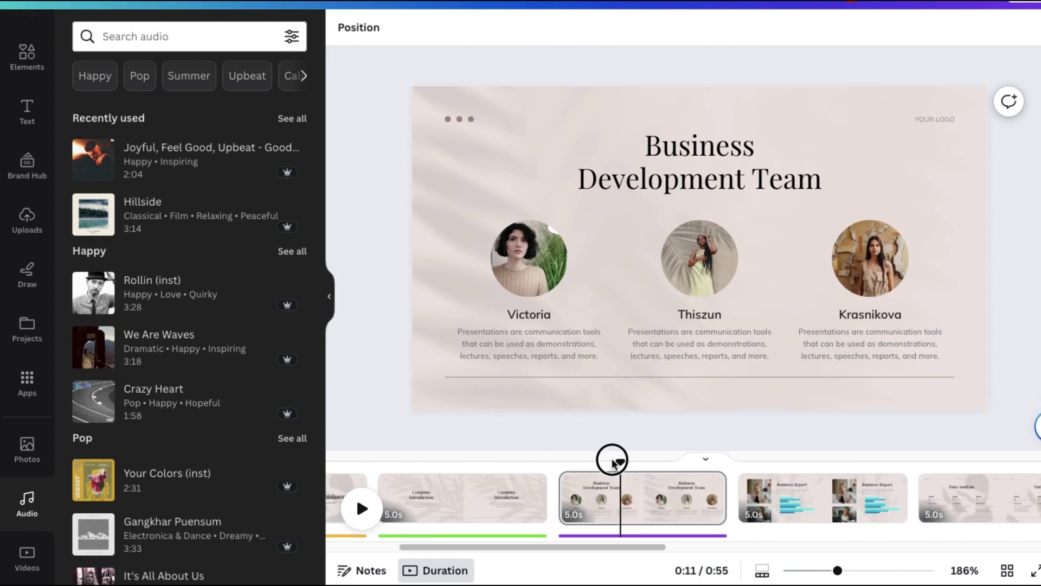
Preview the opening slides and shift the Joyful track's playing section further along
left_click_drag(621, 461, 458, 449)
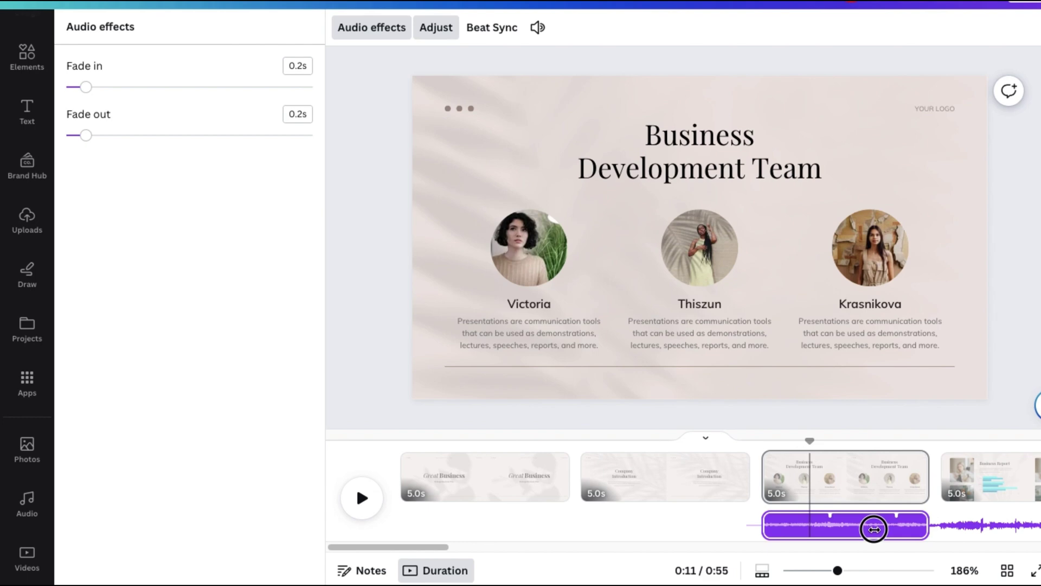
left_click_drag(874, 529, 794, 532)
left_click(805, 442)
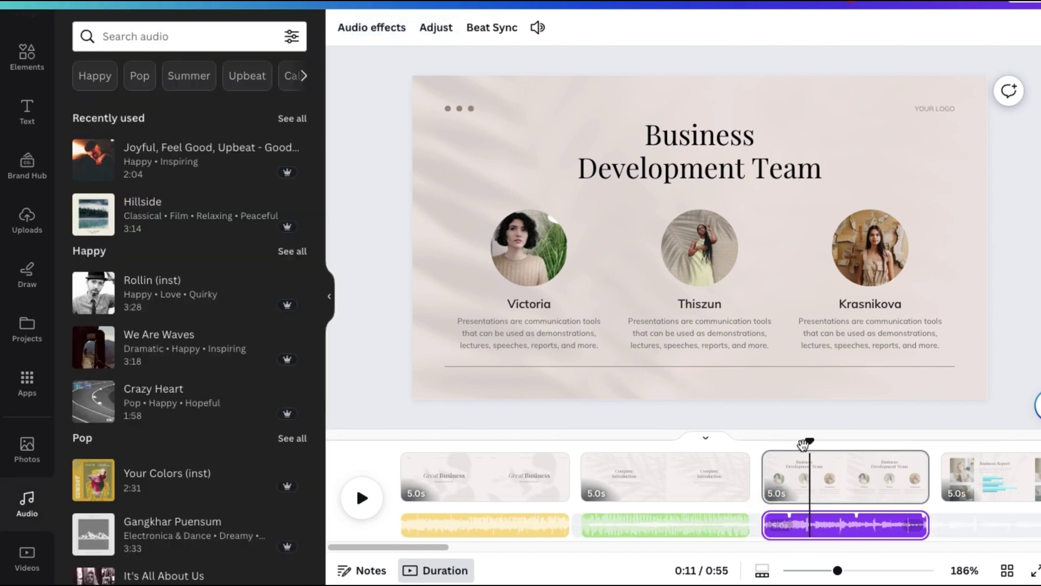
left_click_drag(803, 445, 394, 449)
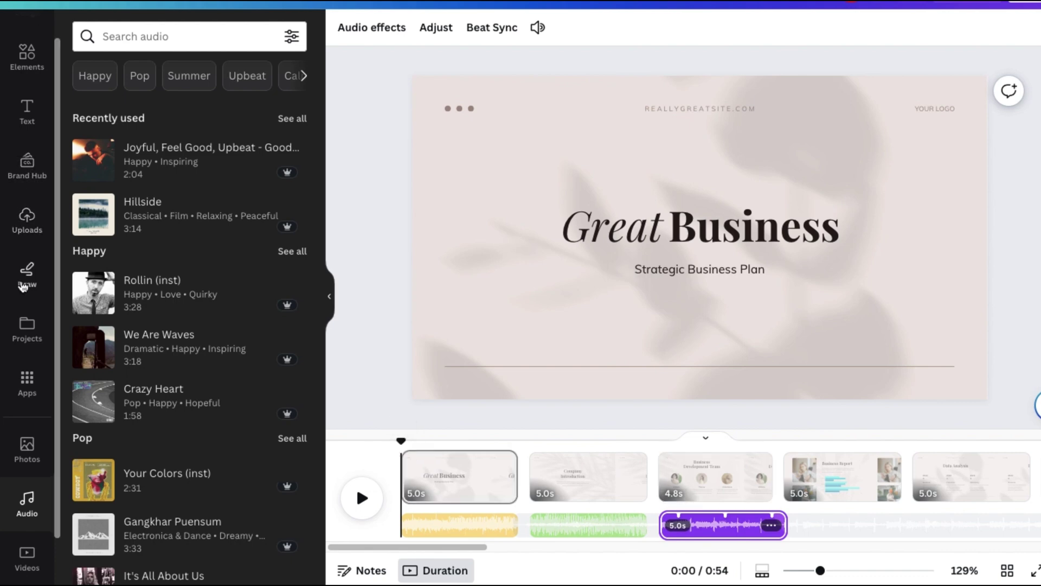
Show the uploaded audio, deselect the clip, and open the Share dialog
left_click(27, 220)
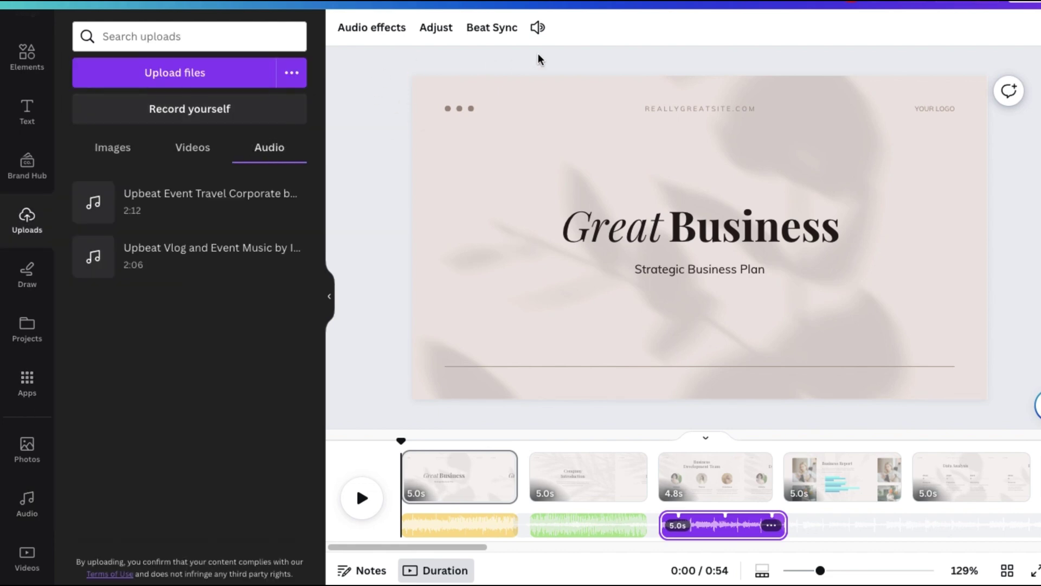
left_click(610, 58)
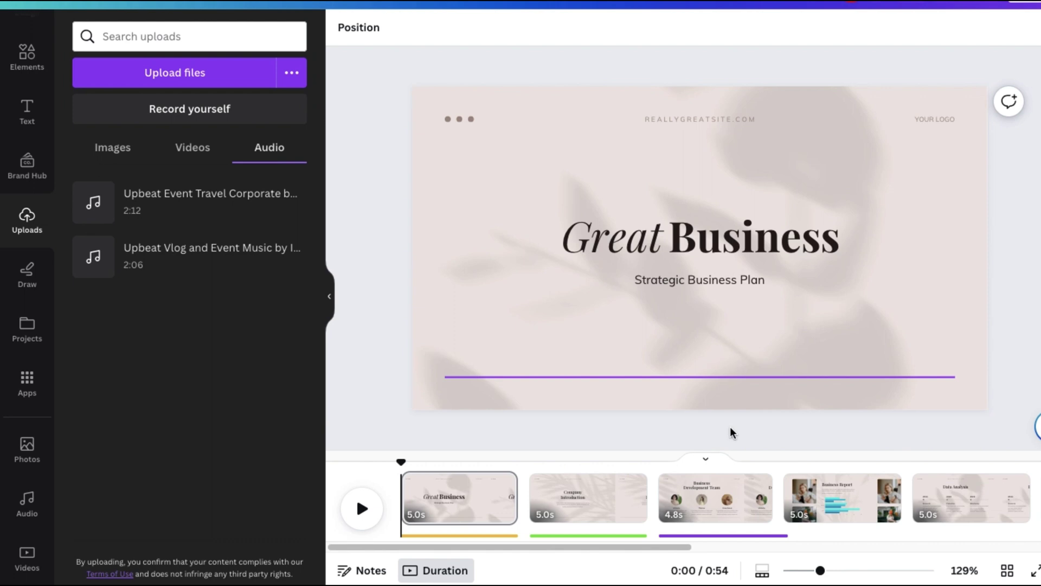
left_click(1025, 4)
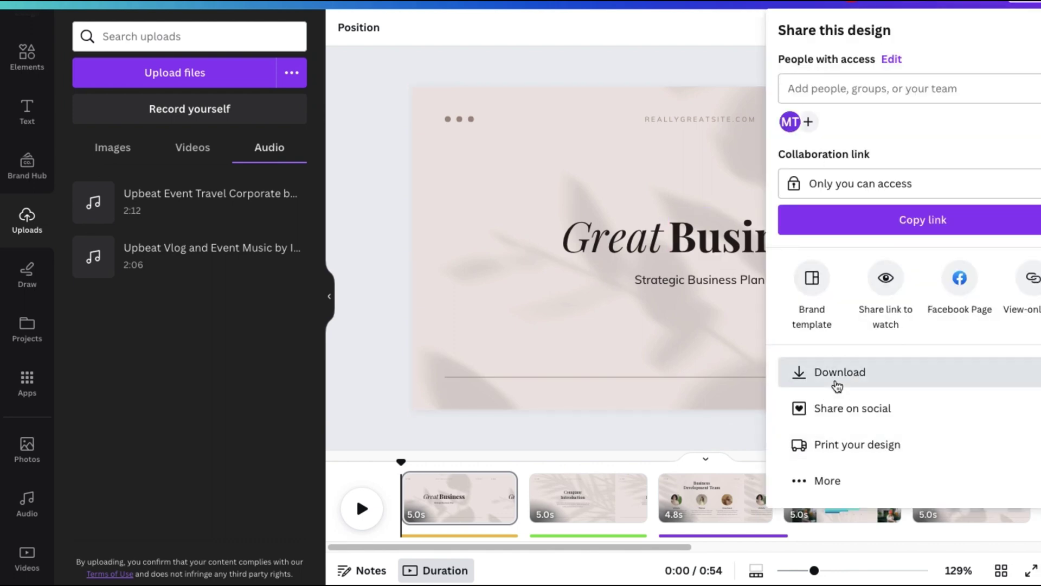
Set the download to MP4 Video at 1080p (HD) covering all 11 pages
left_click(837, 386)
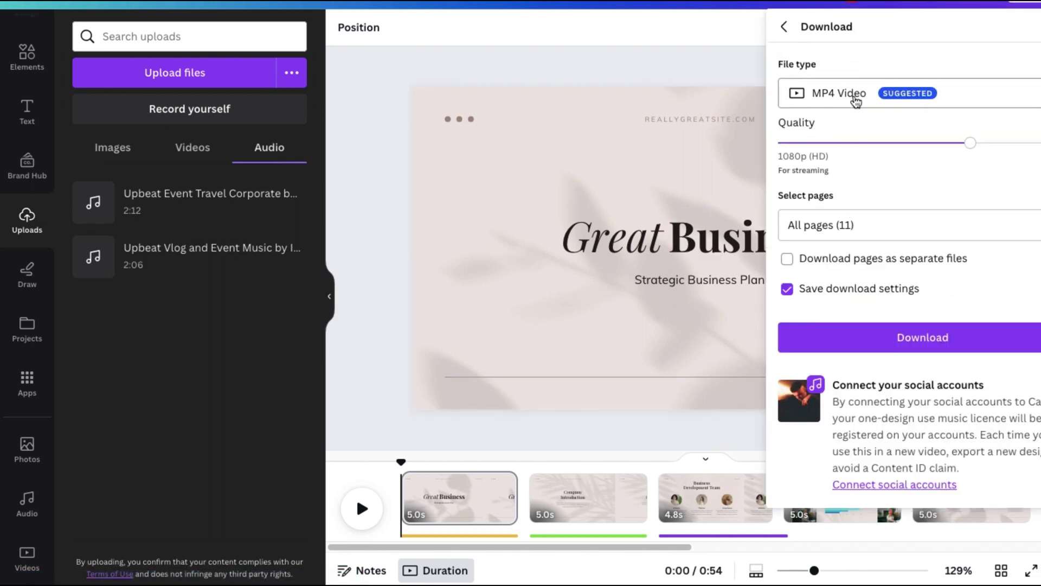
left_click(854, 97)
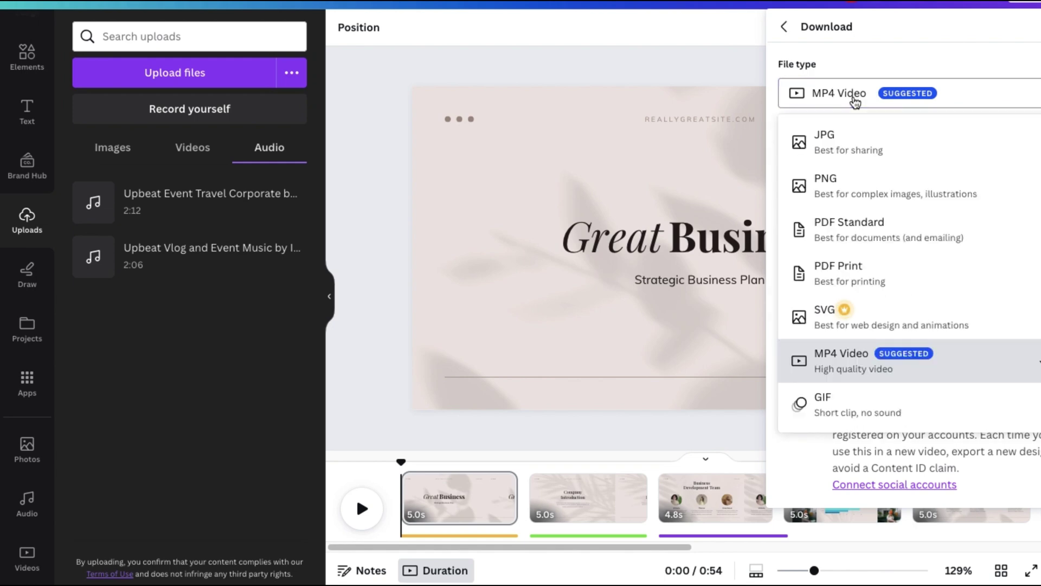
left_click(855, 97)
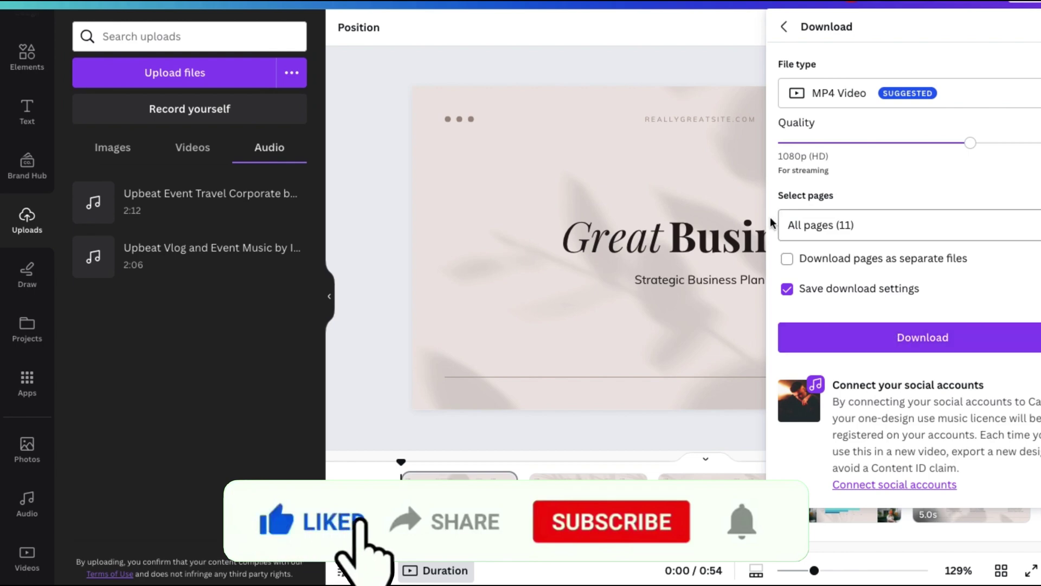
Dismiss the Download panel to return to the Great Business title slide
left_click(671, 67)
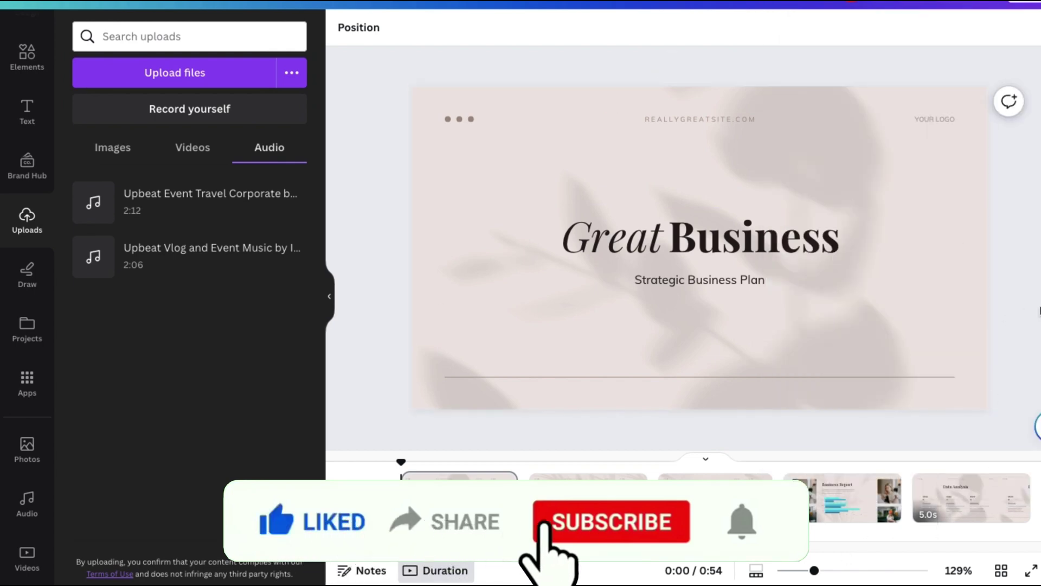